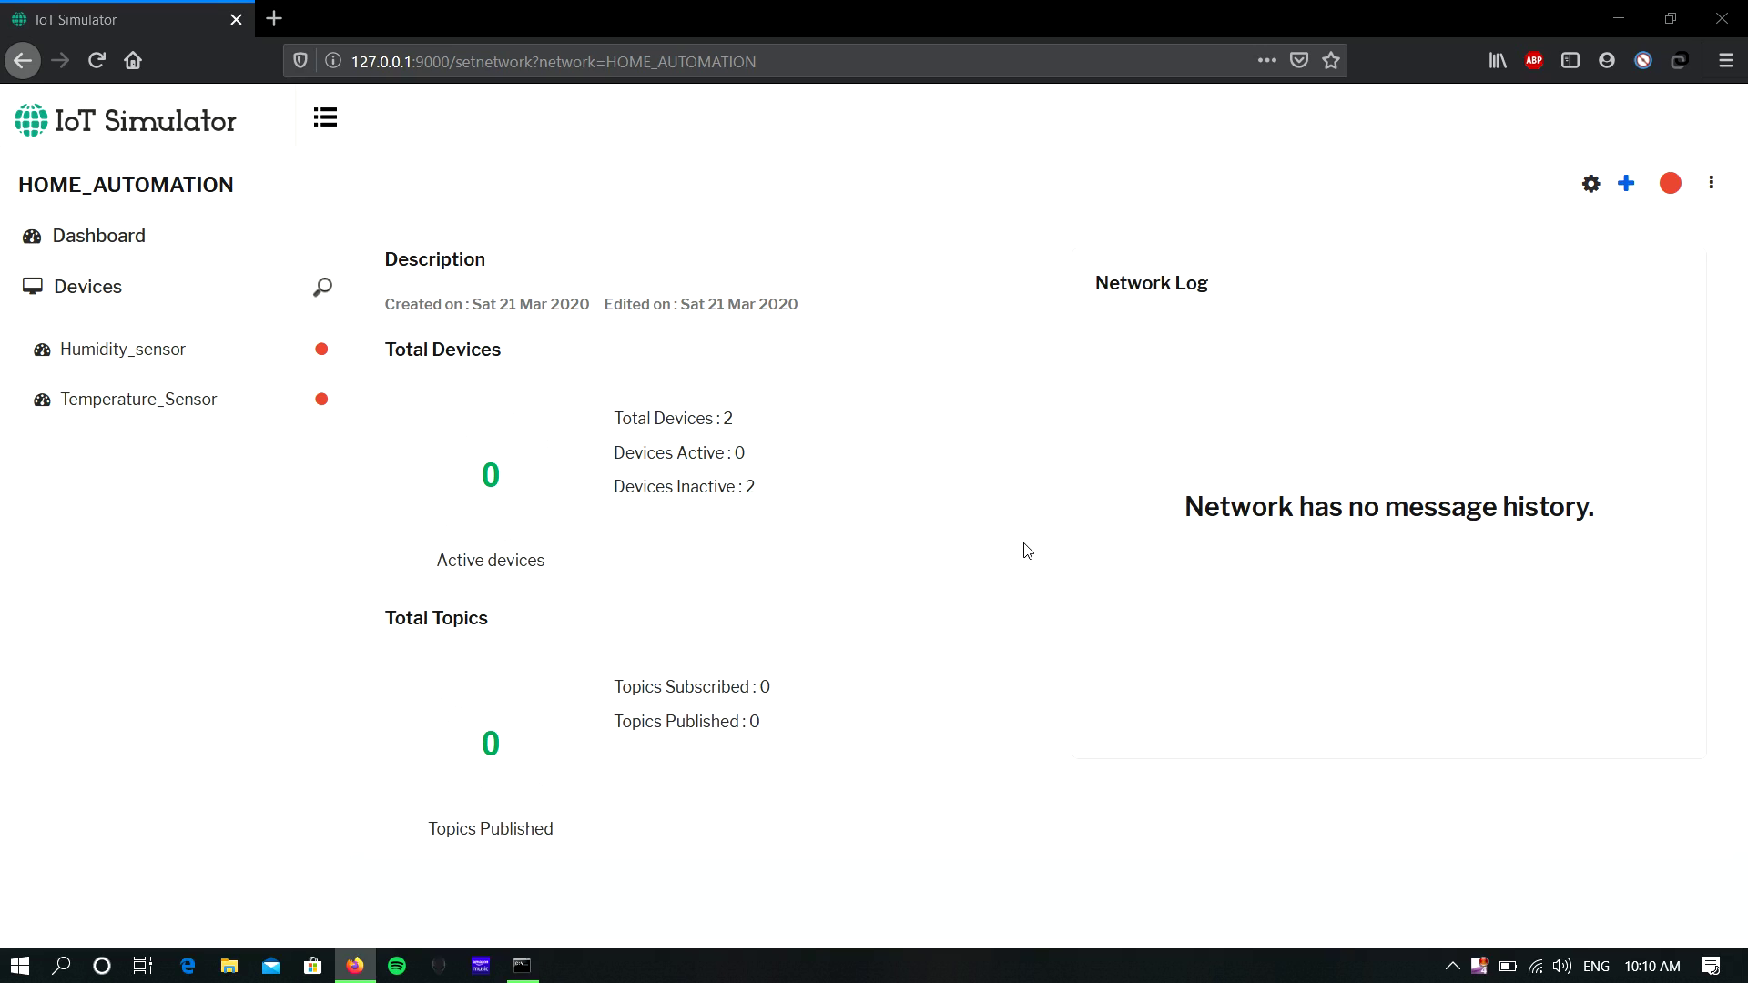
- Go to the empty Templates page from the menu and start a new template
click(321, 127)
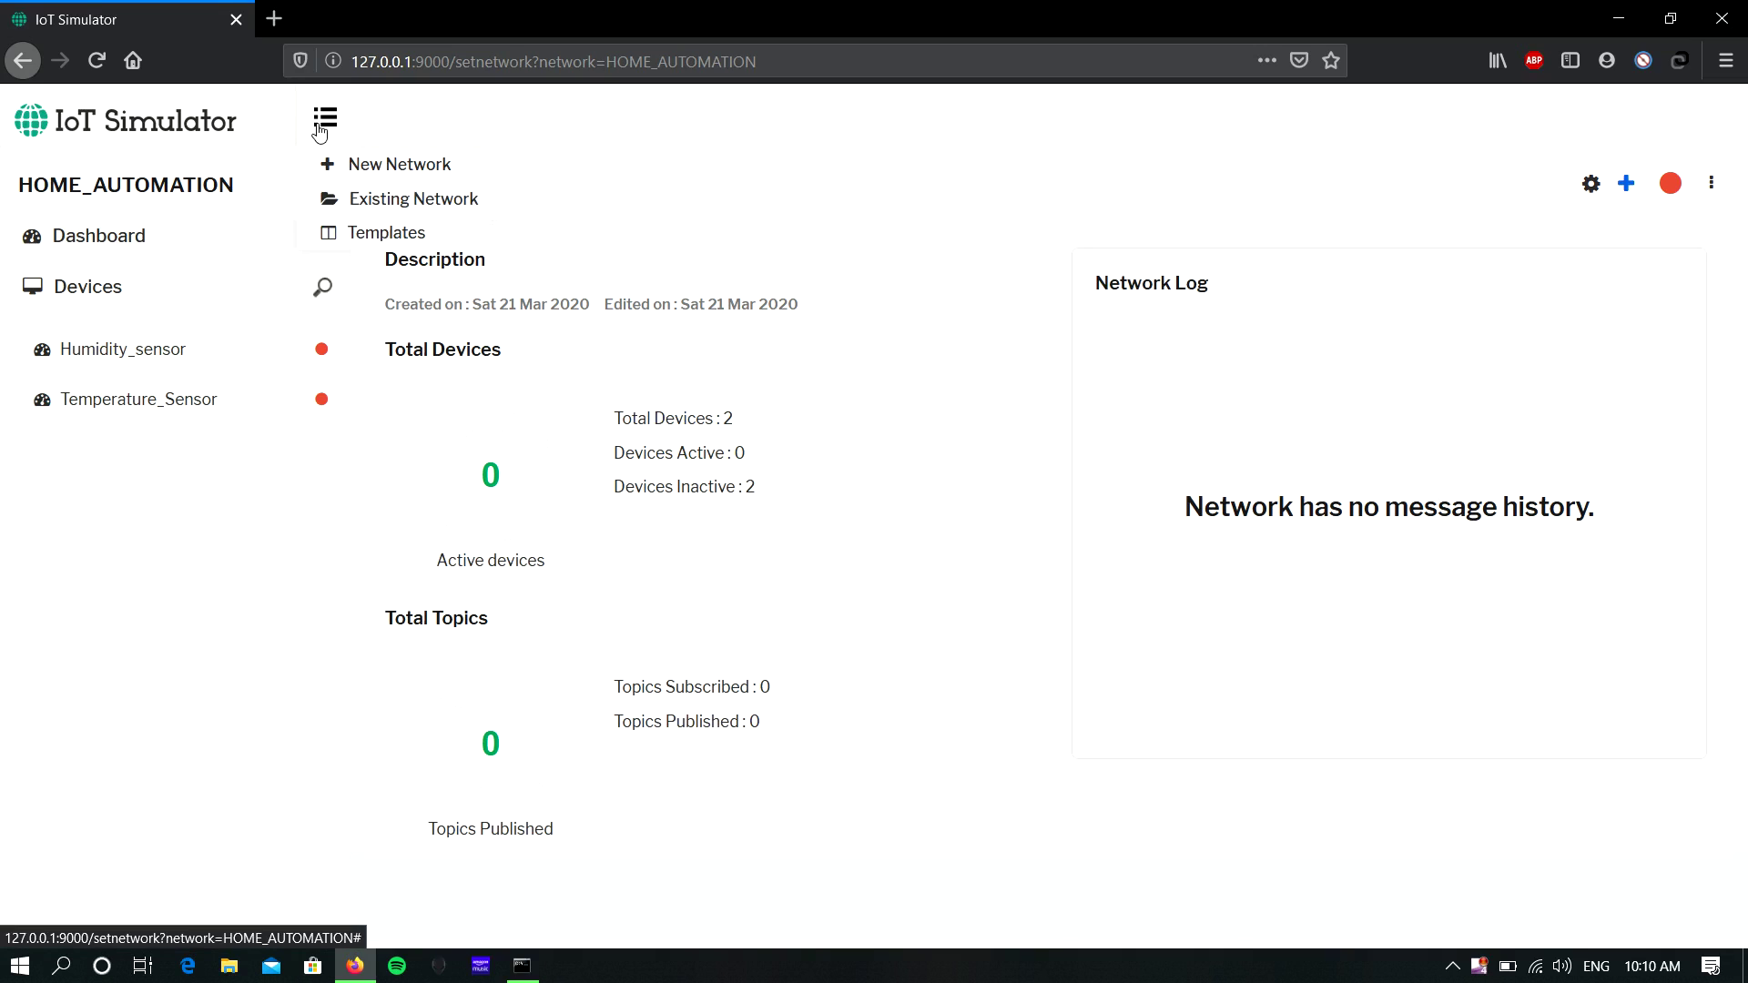
click(364, 237)
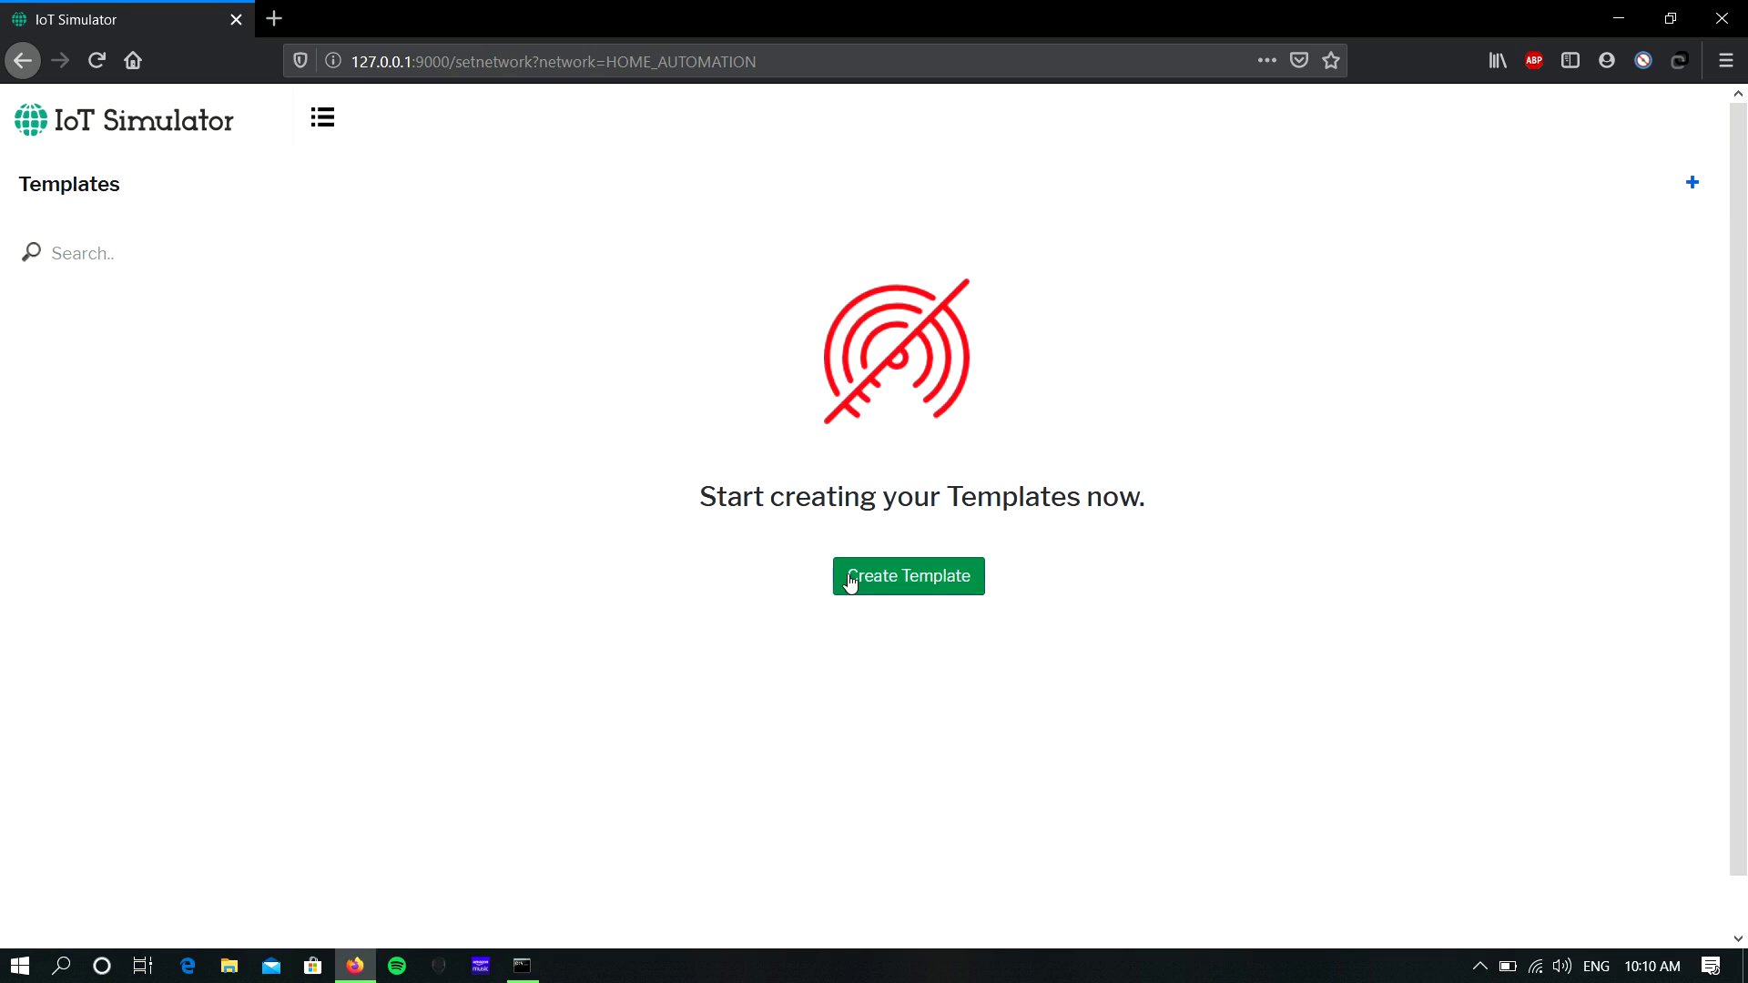
click(941, 595)
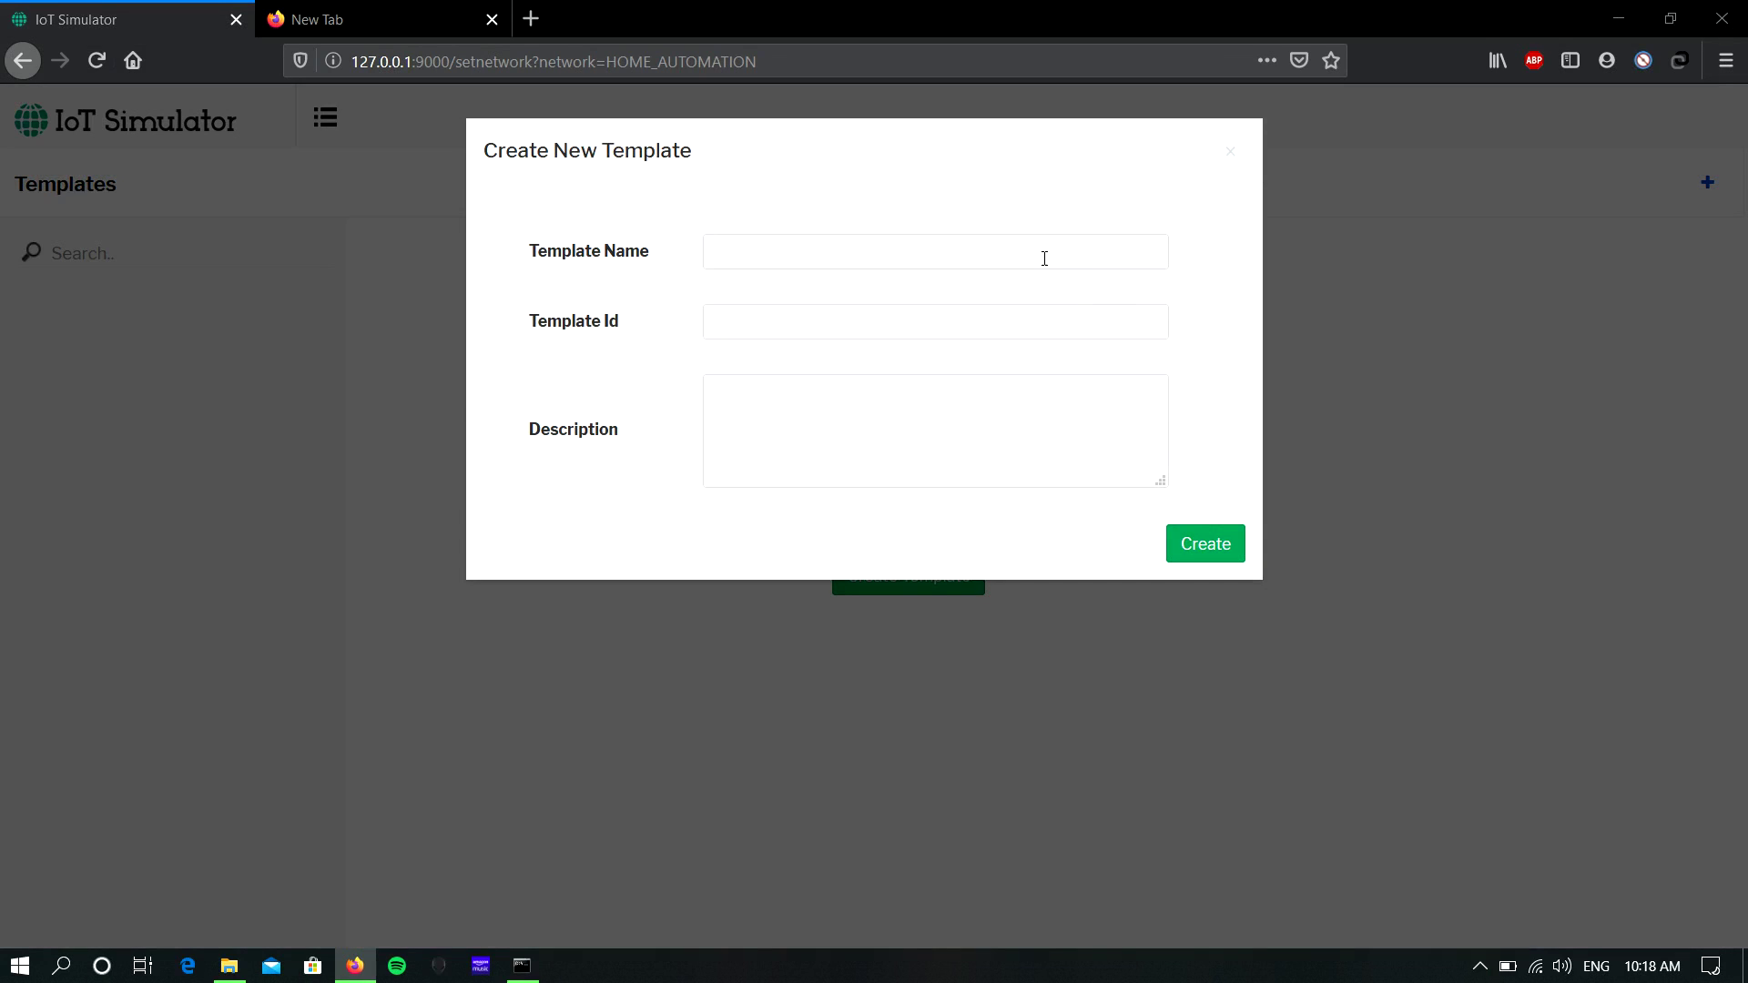
- Create Template1 with ID 01 and description 'Template for Home Automation Network', fixing the typo
click(1044, 258)
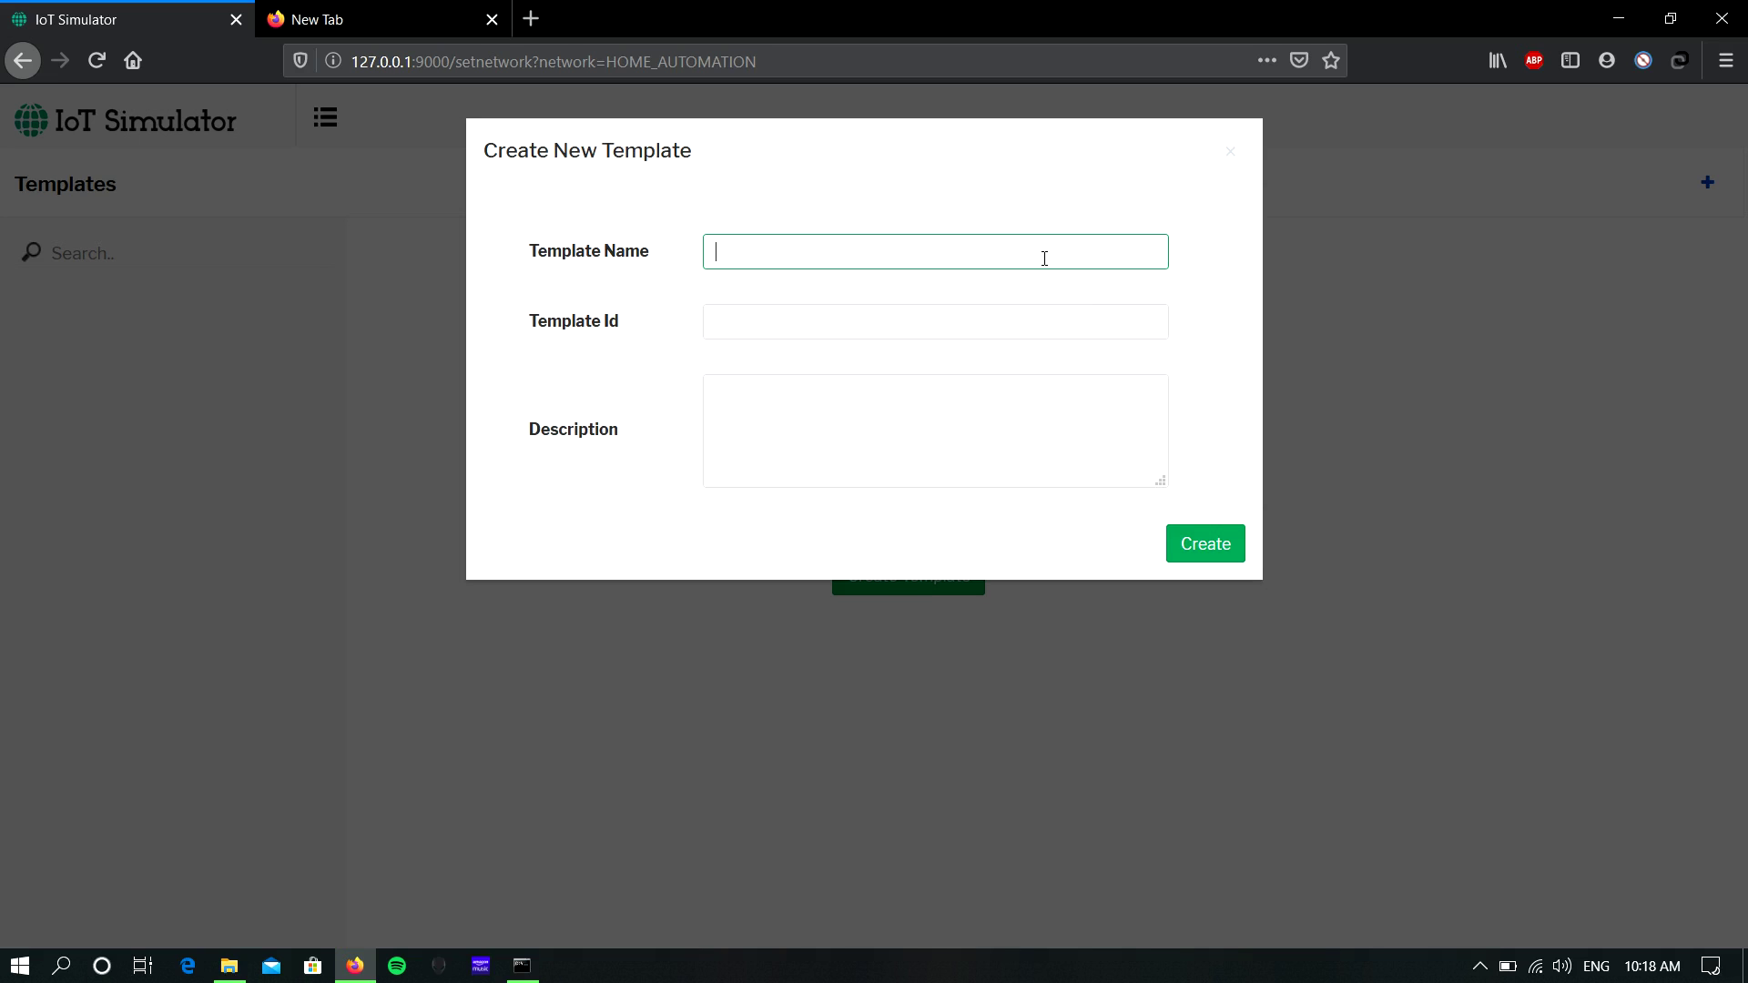
text(Template1)
key(Tab)
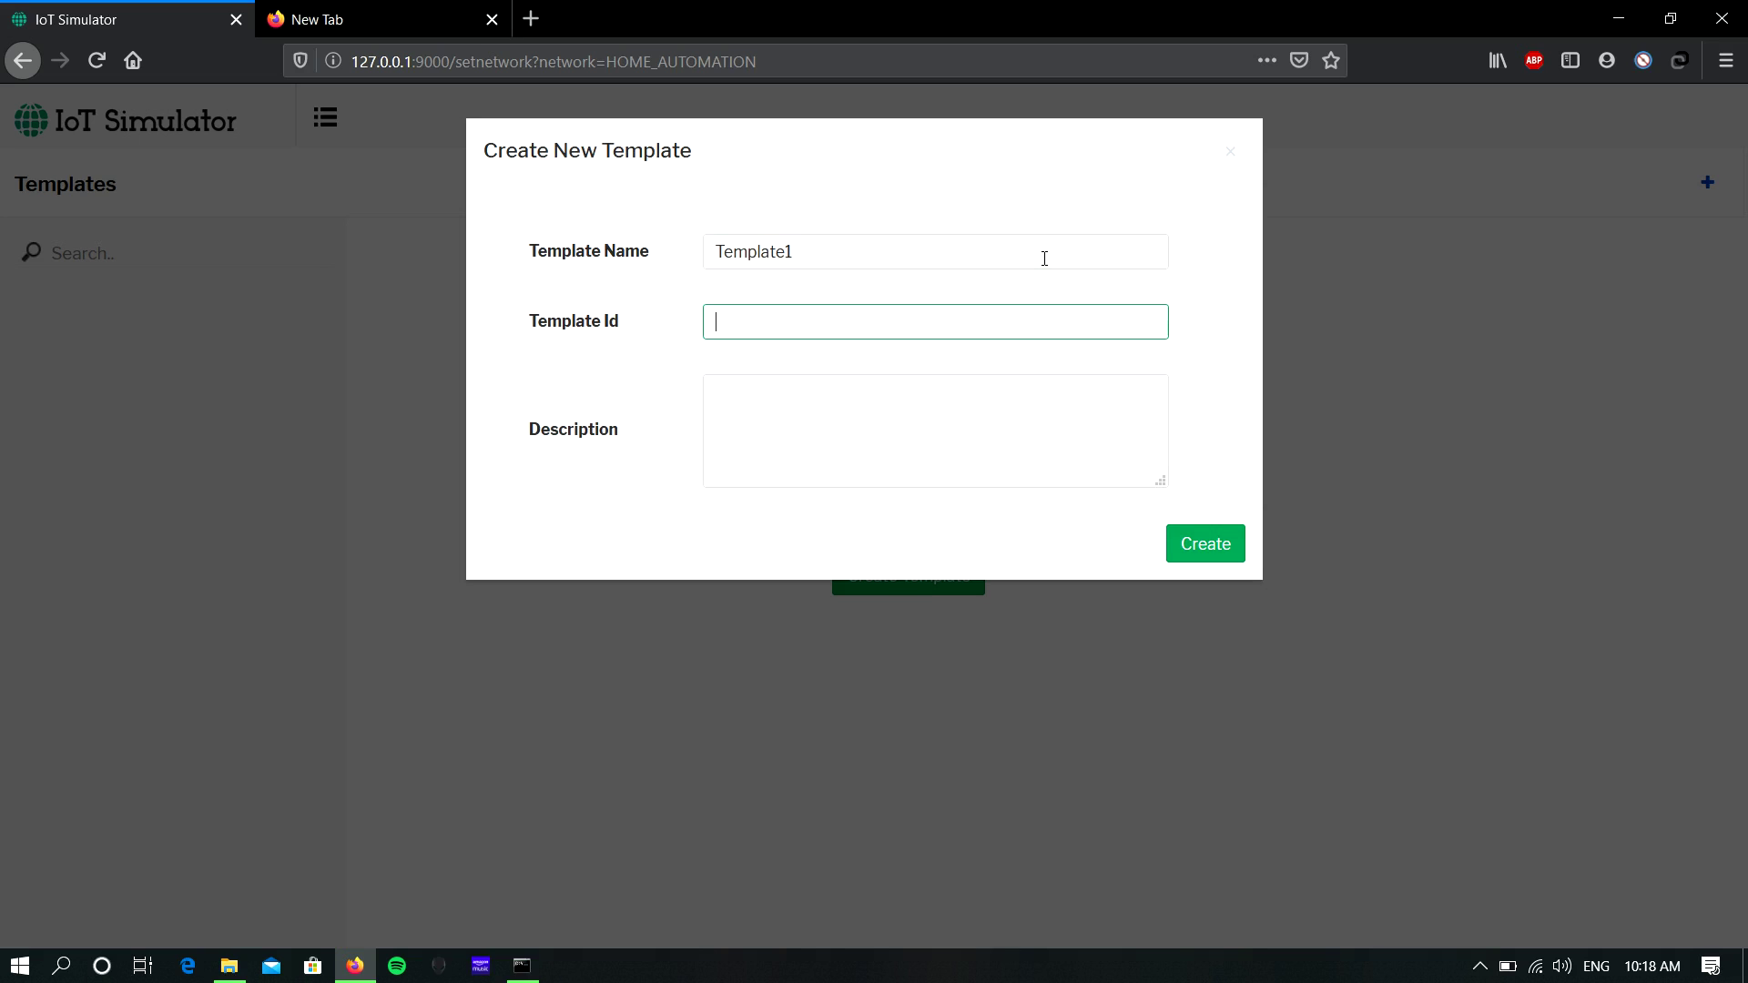
text(01)
key(Tab)
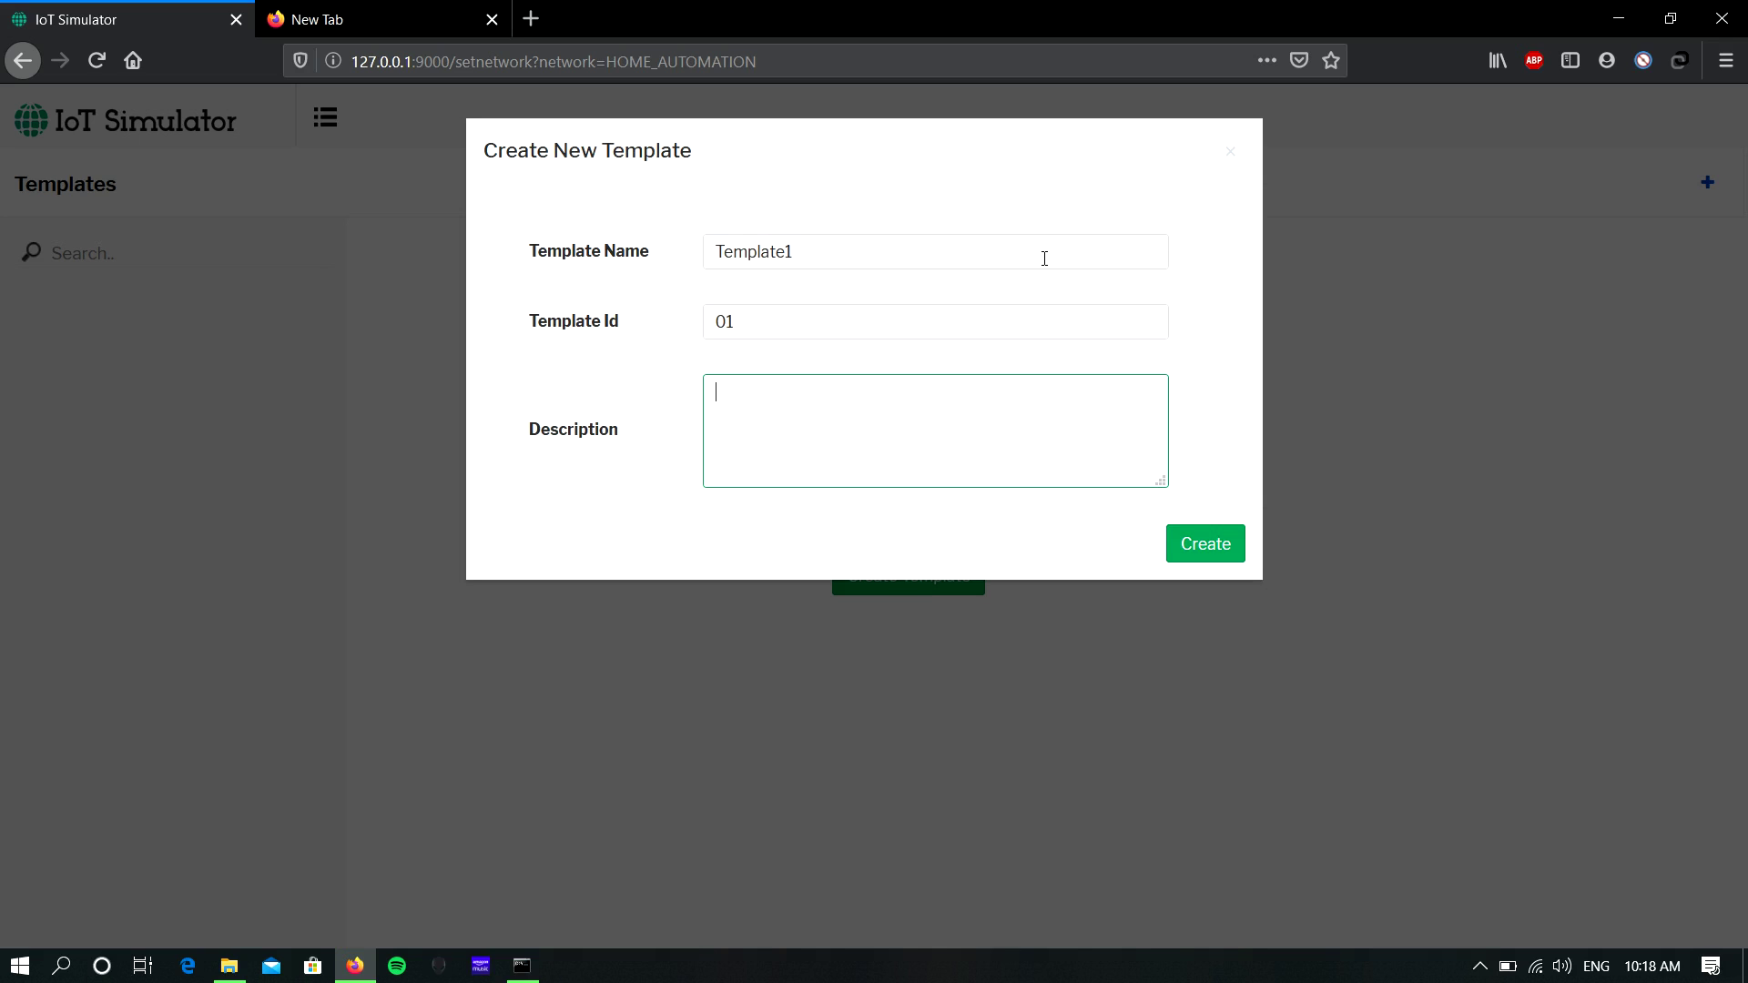
text(Template for Home Automation Network)
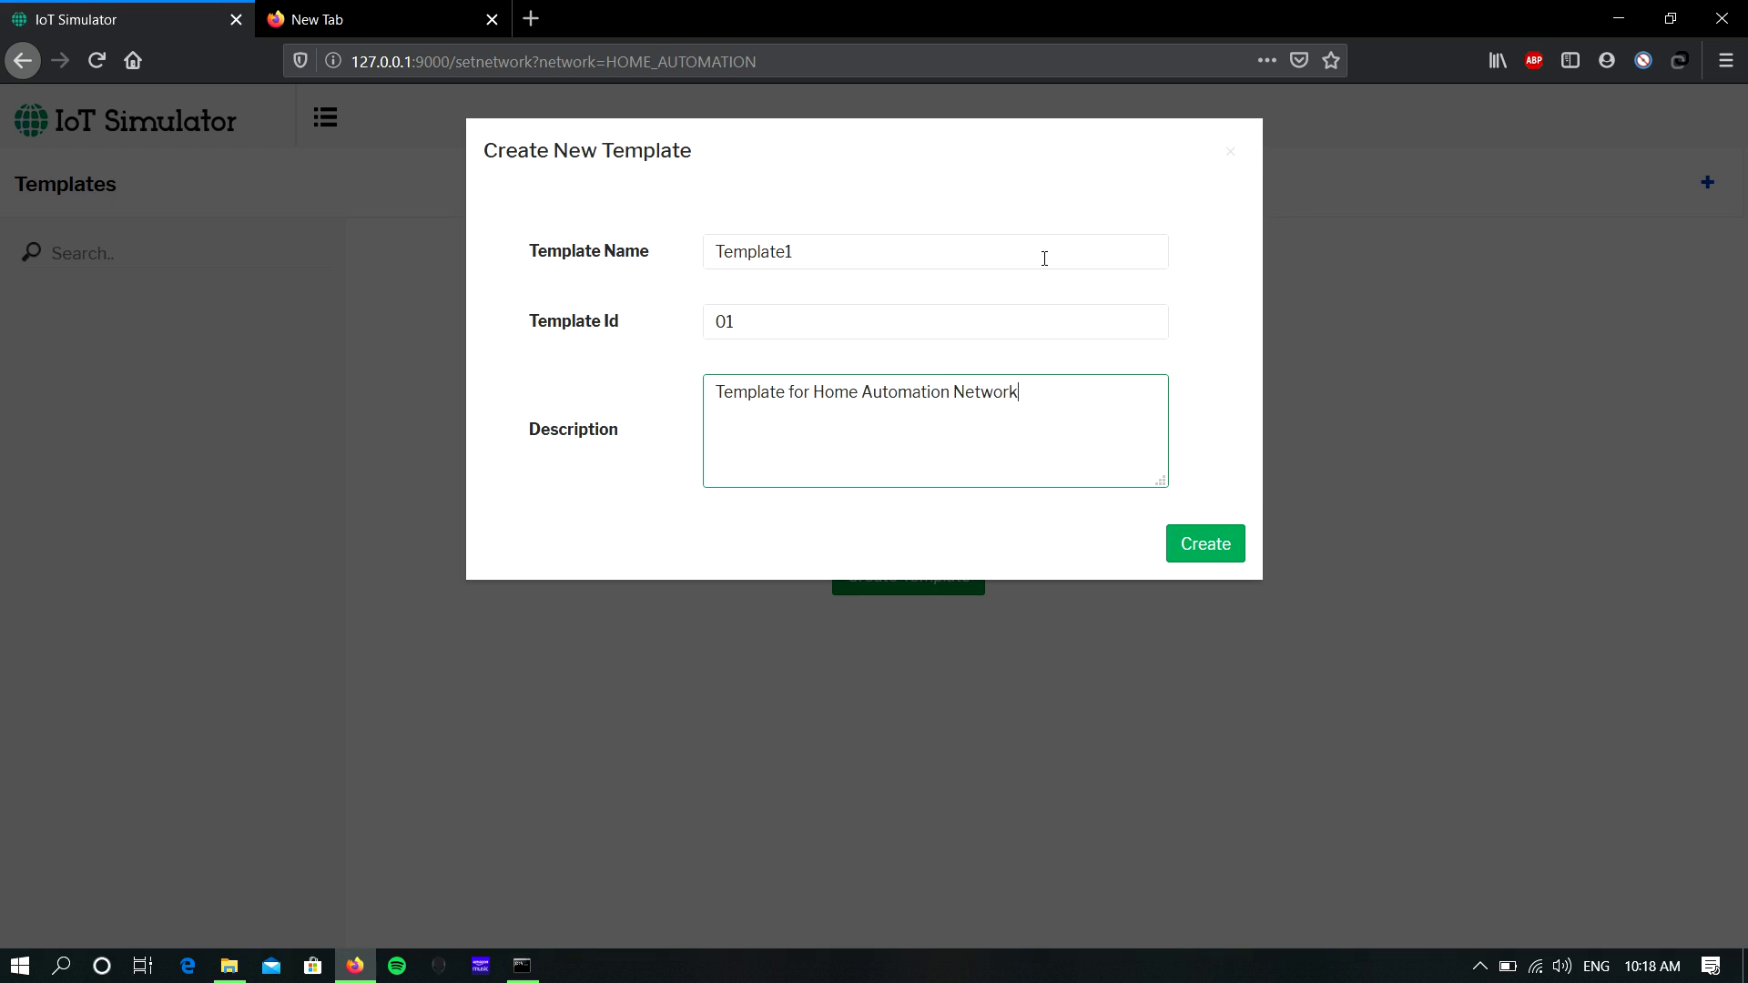
click(1217, 543)
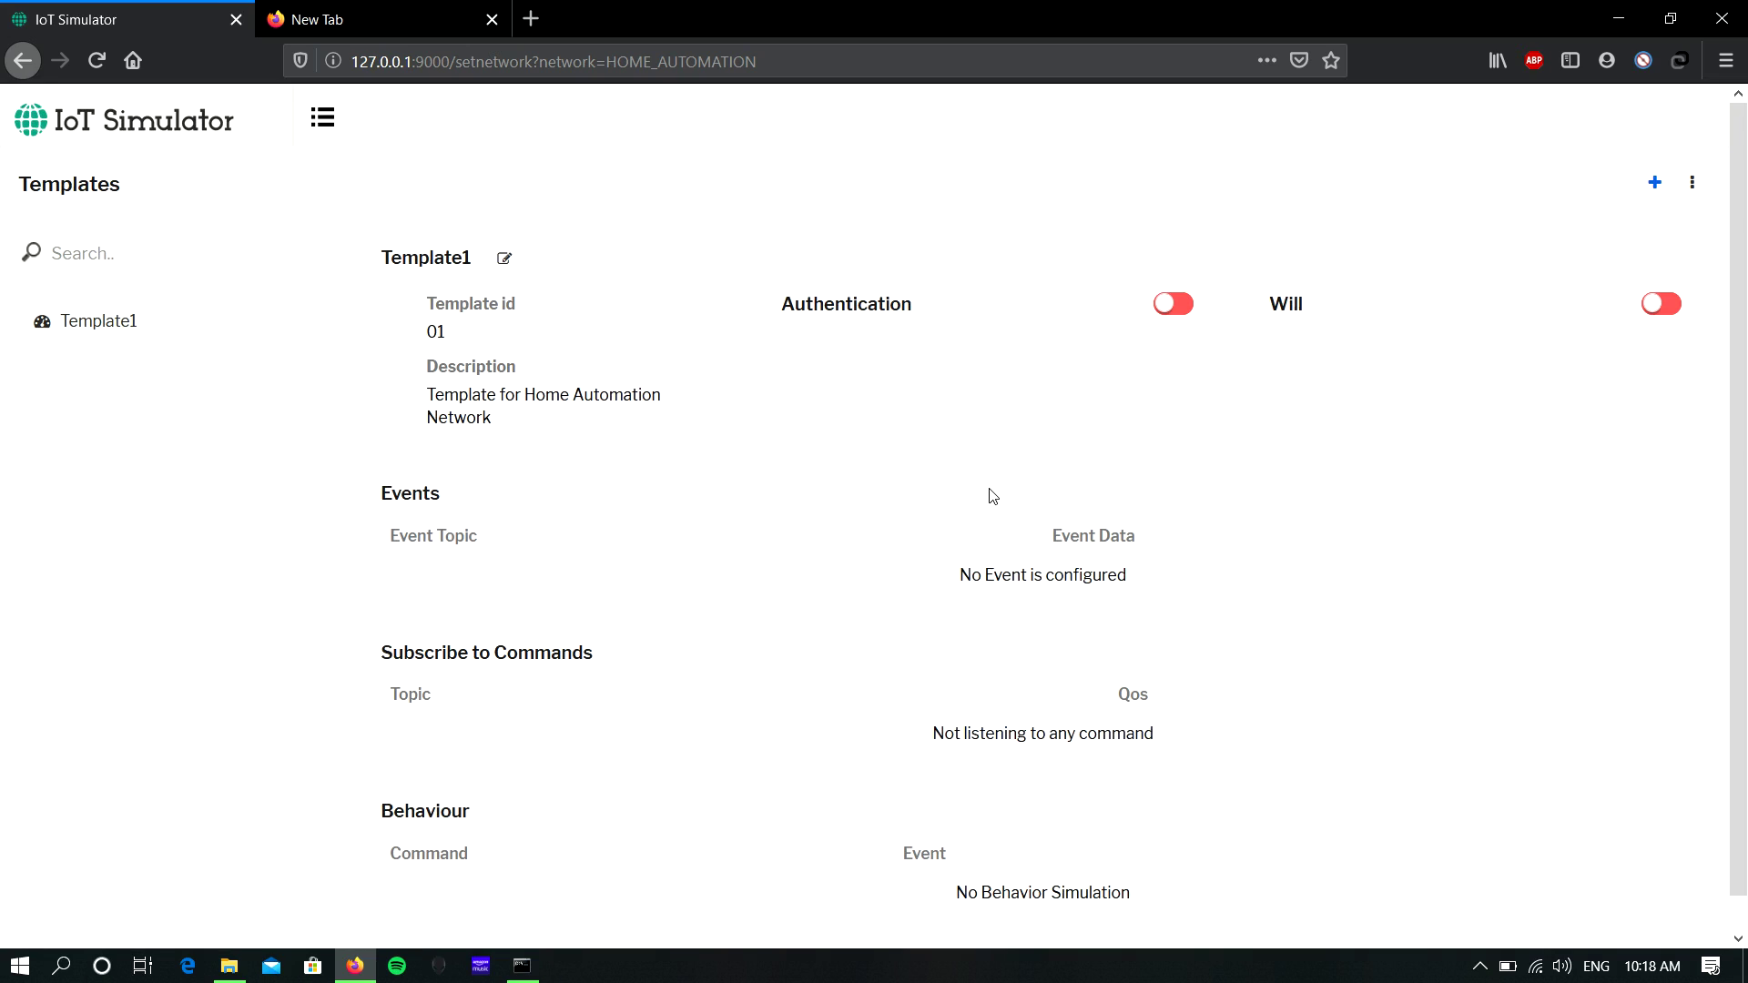
- Show Template1's add menu of events, behaviour and Subscribe to Command
click(1655, 183)
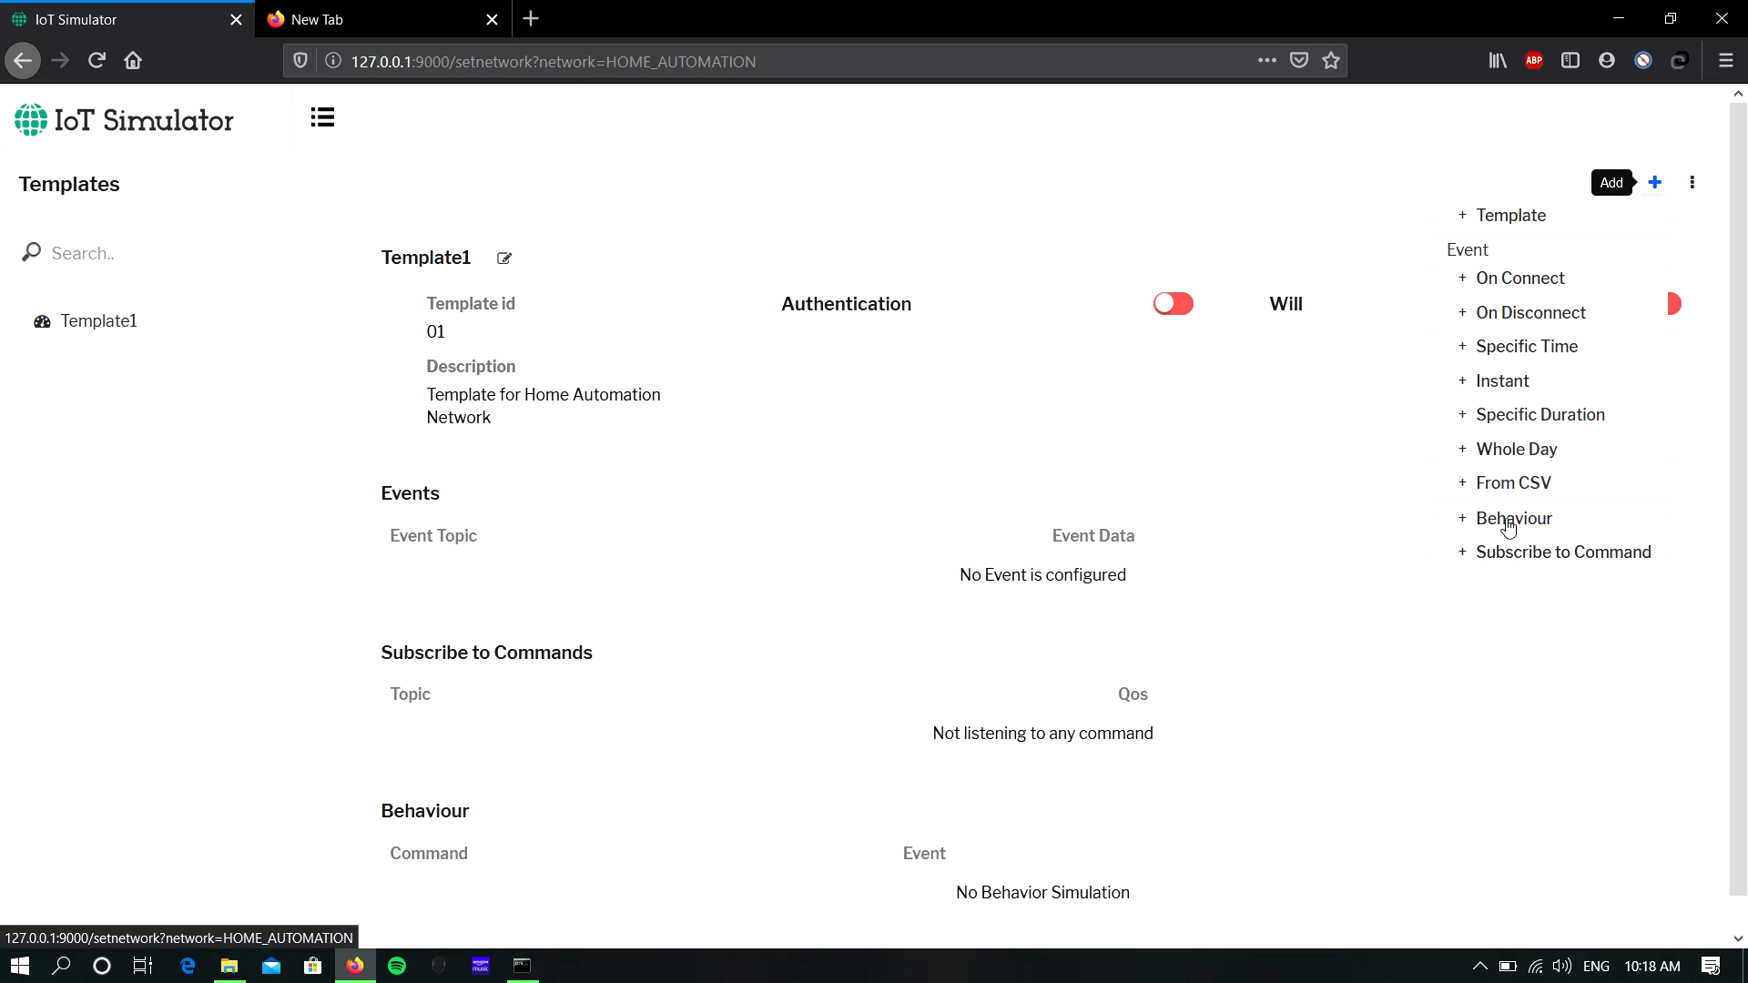
click(900, 422)
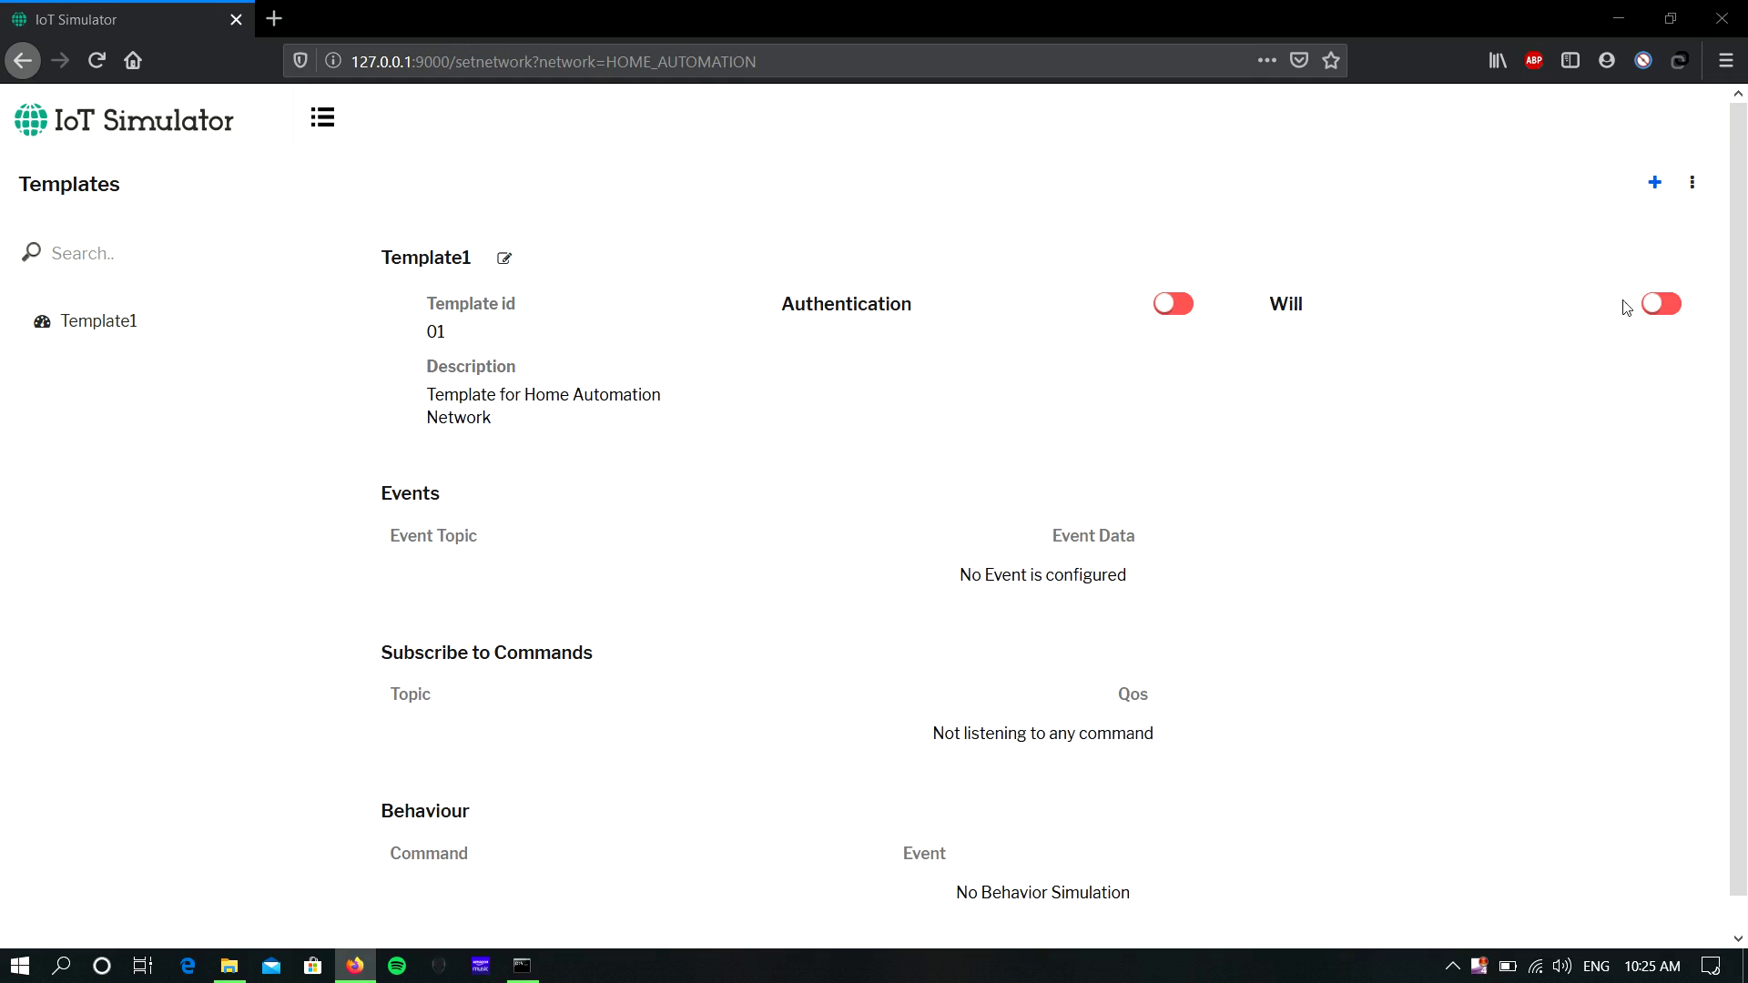
click(1652, 193)
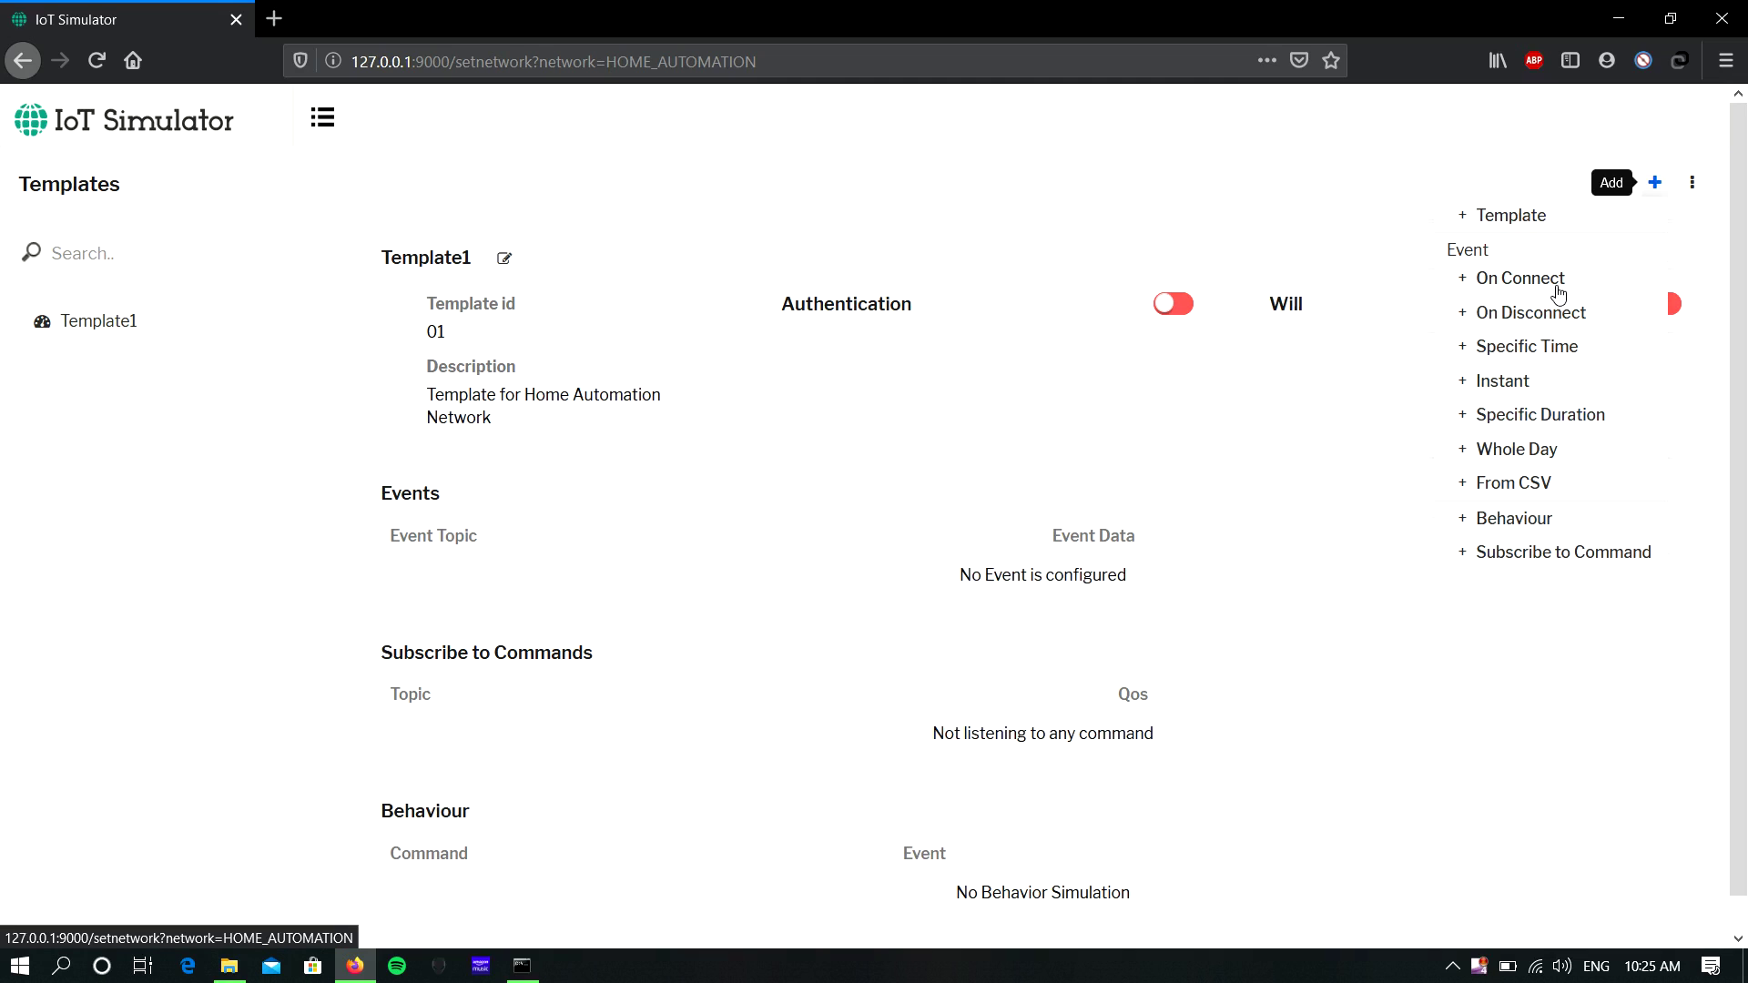
- Add a whole-day event every 5 seconds on topic Room1/Temperature with QoS 0 and Retain 0
click(1489, 452)
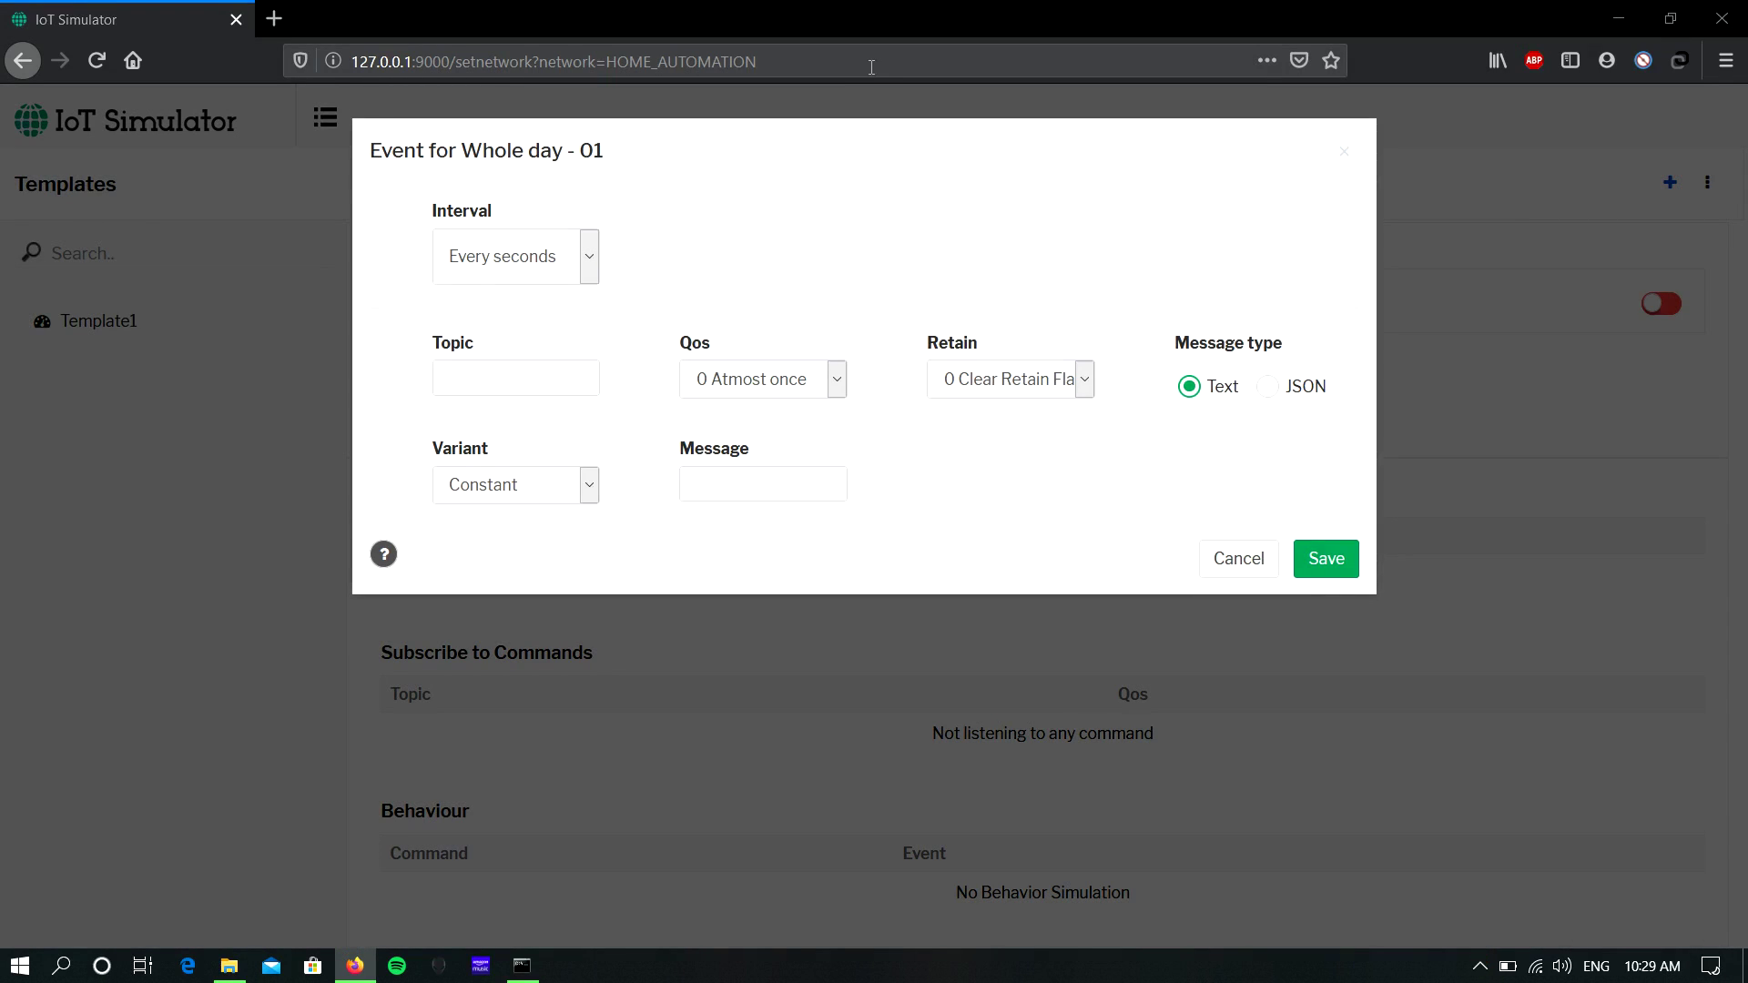
click(520, 245)
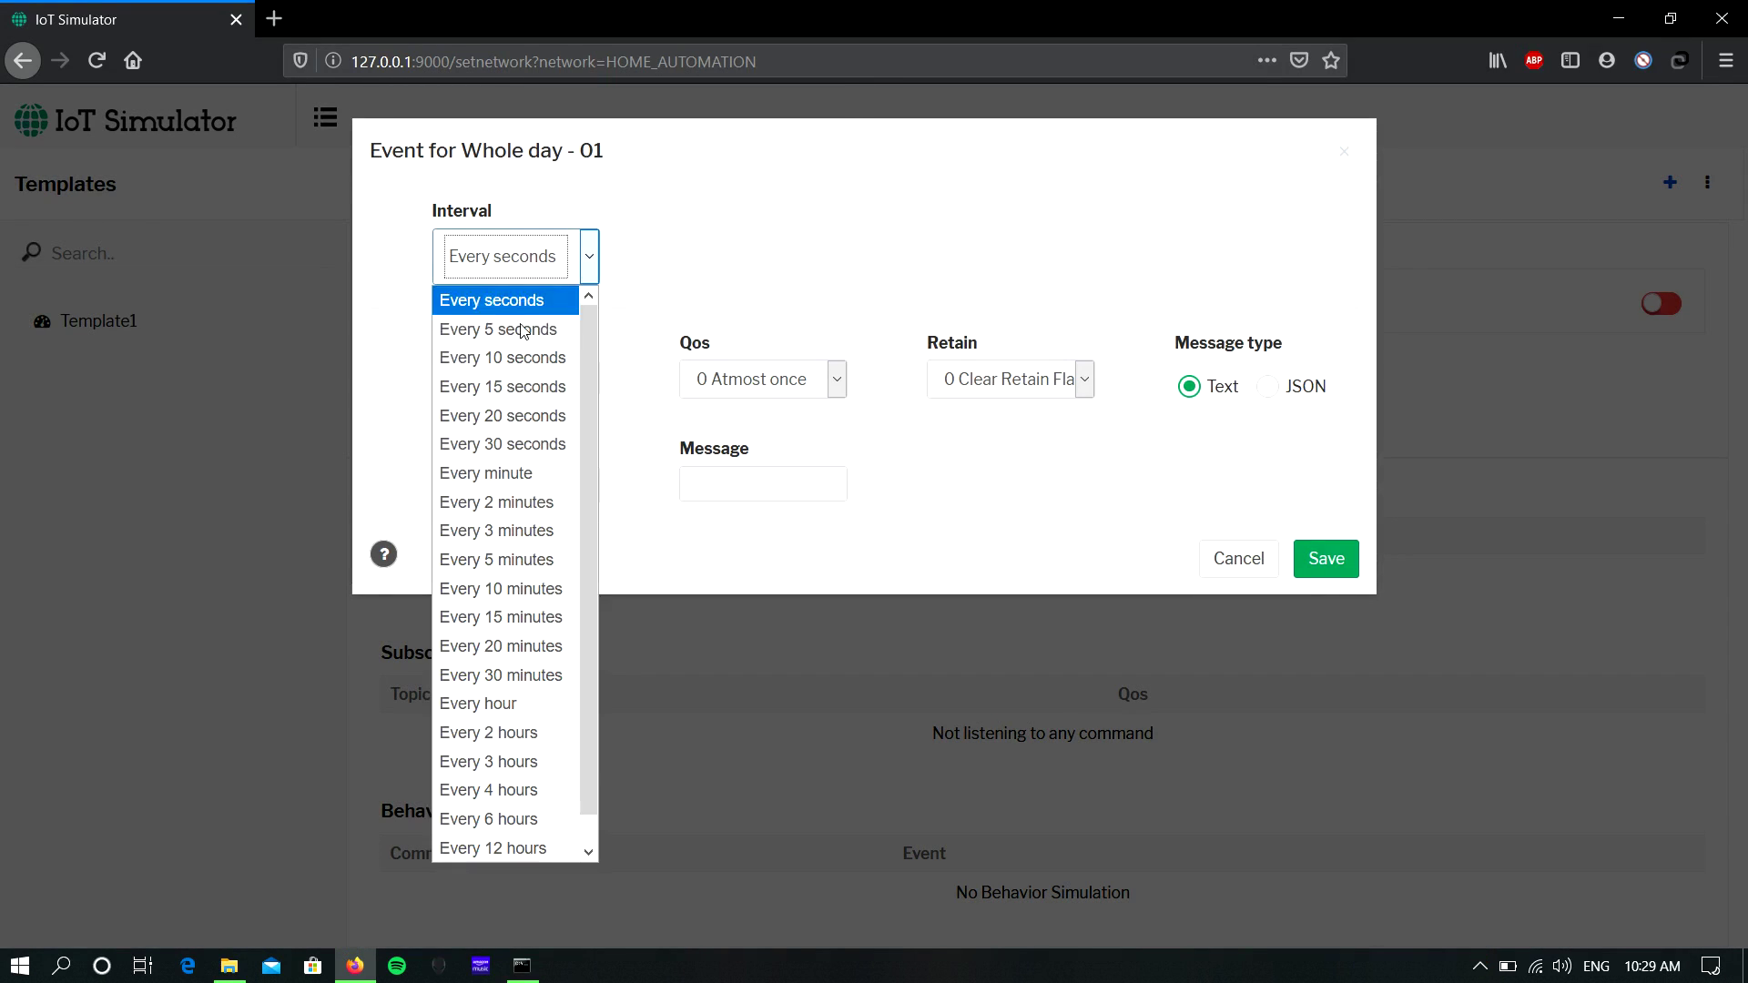
click(524, 332)
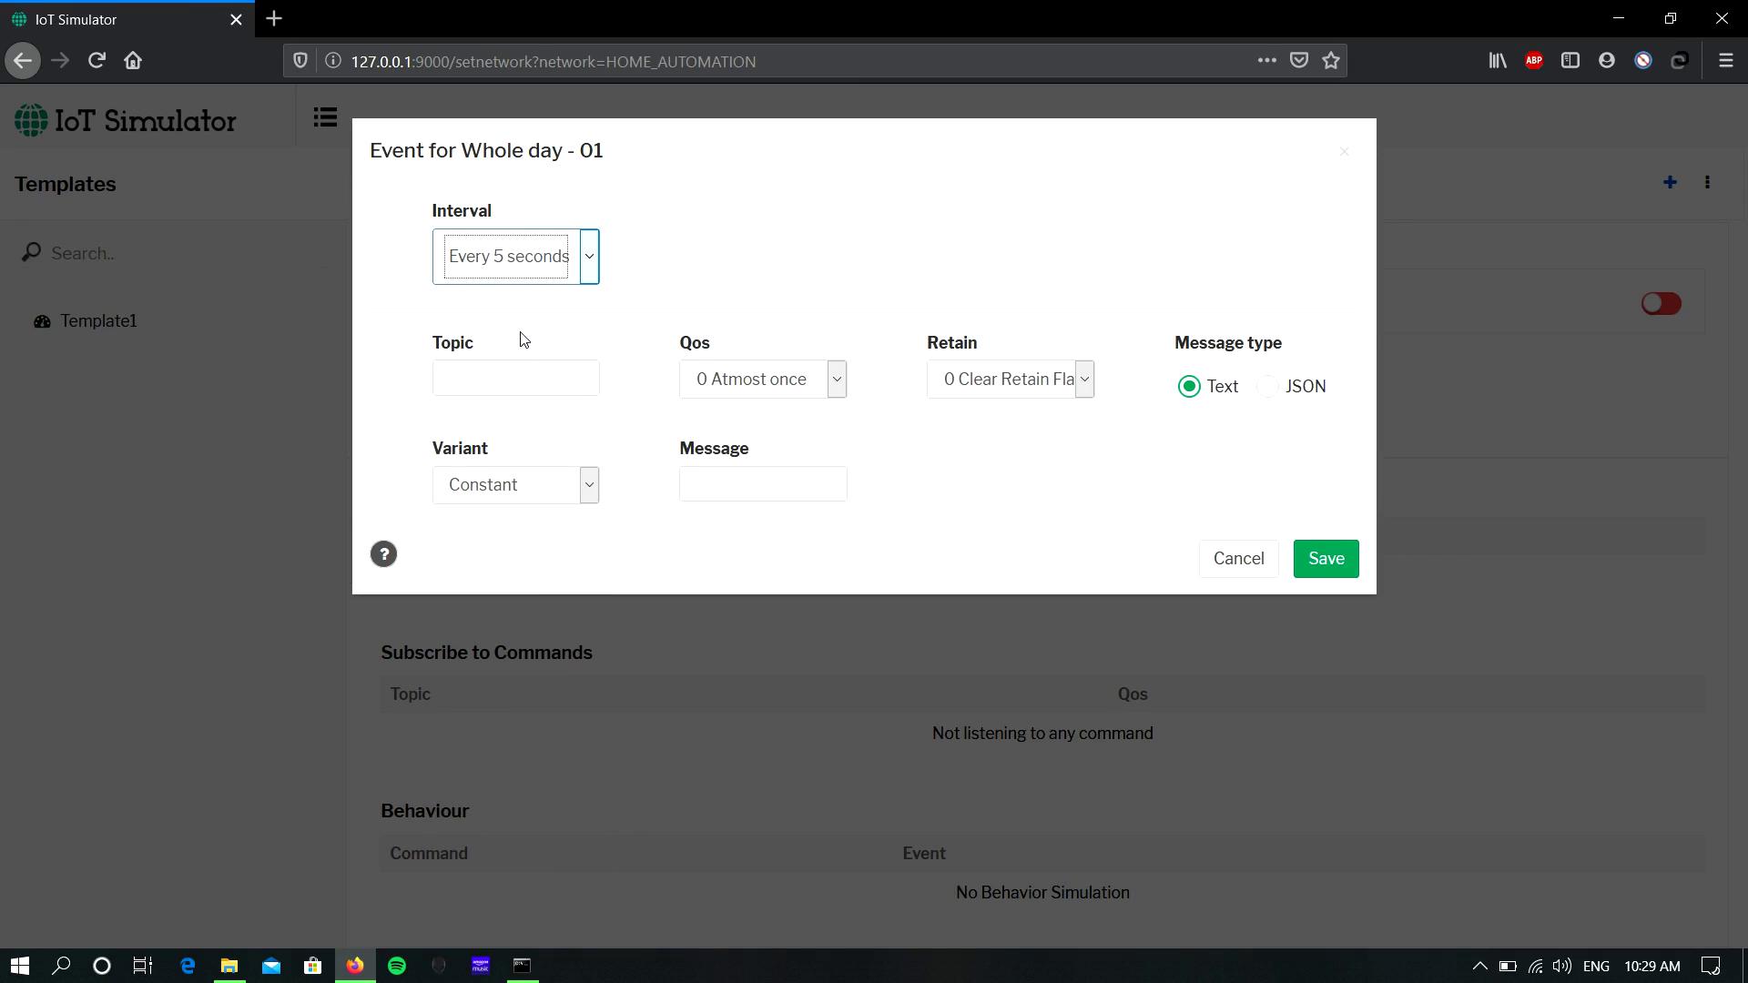
click(560, 384)
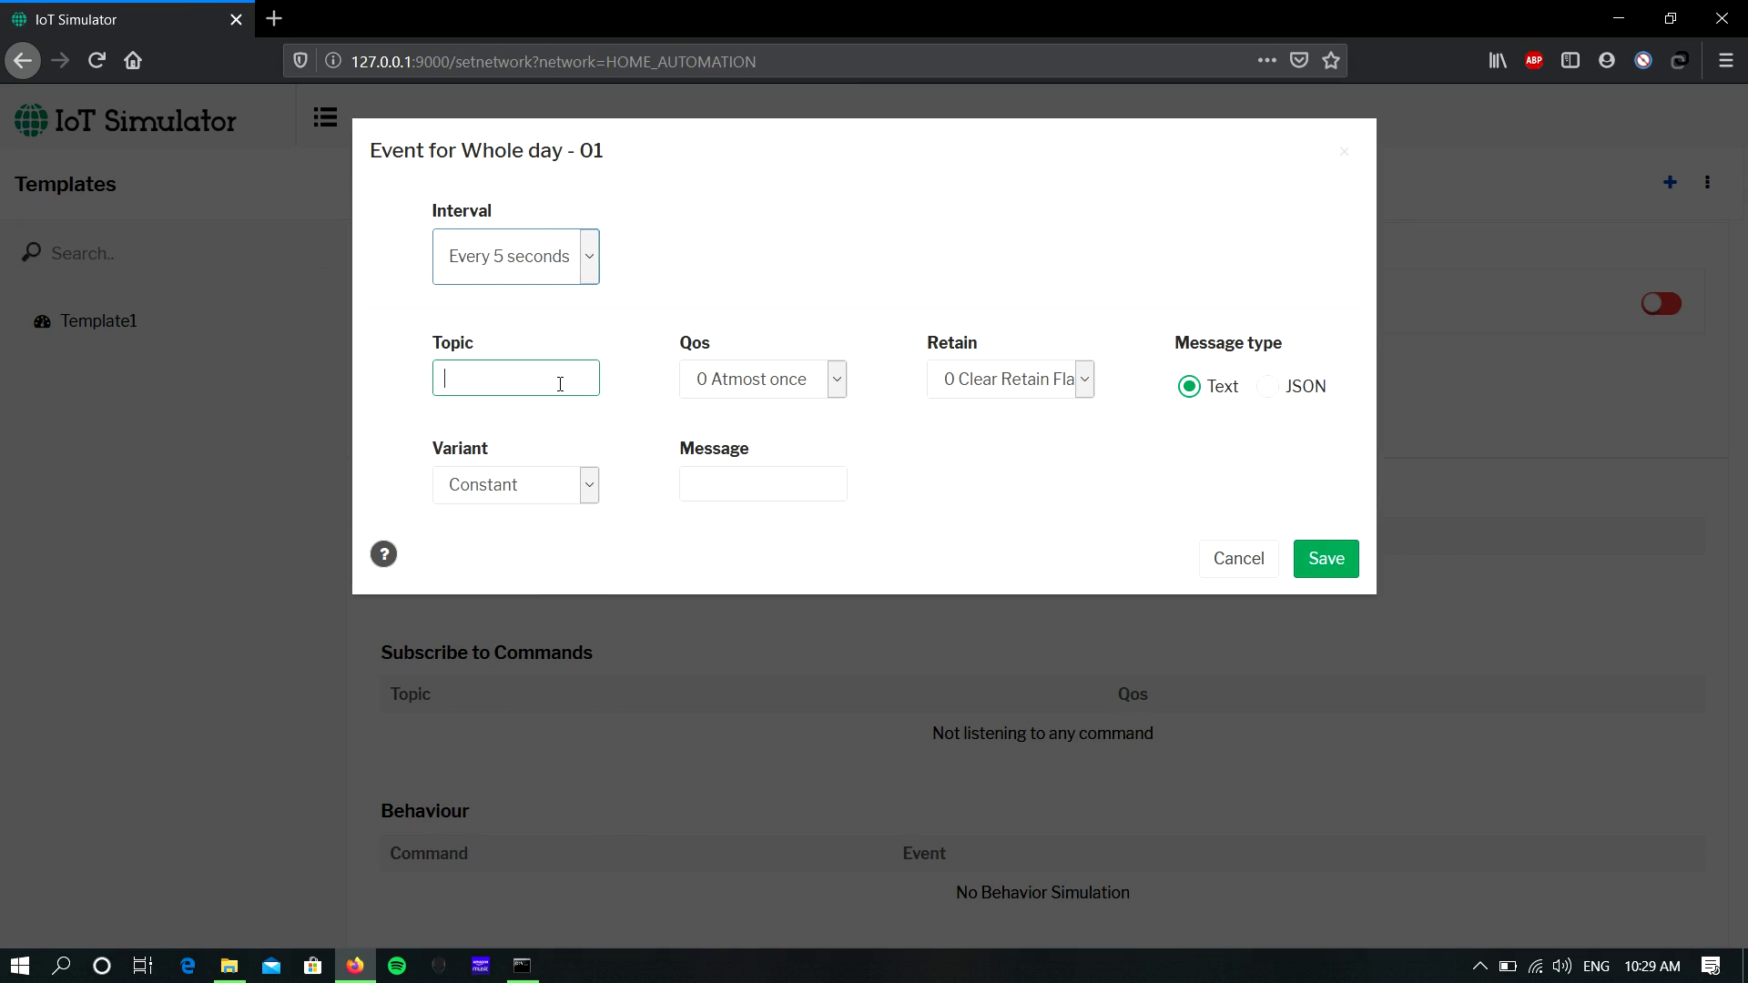
text(Roo)
text(m1)
text(/Tempera)
text(ture)
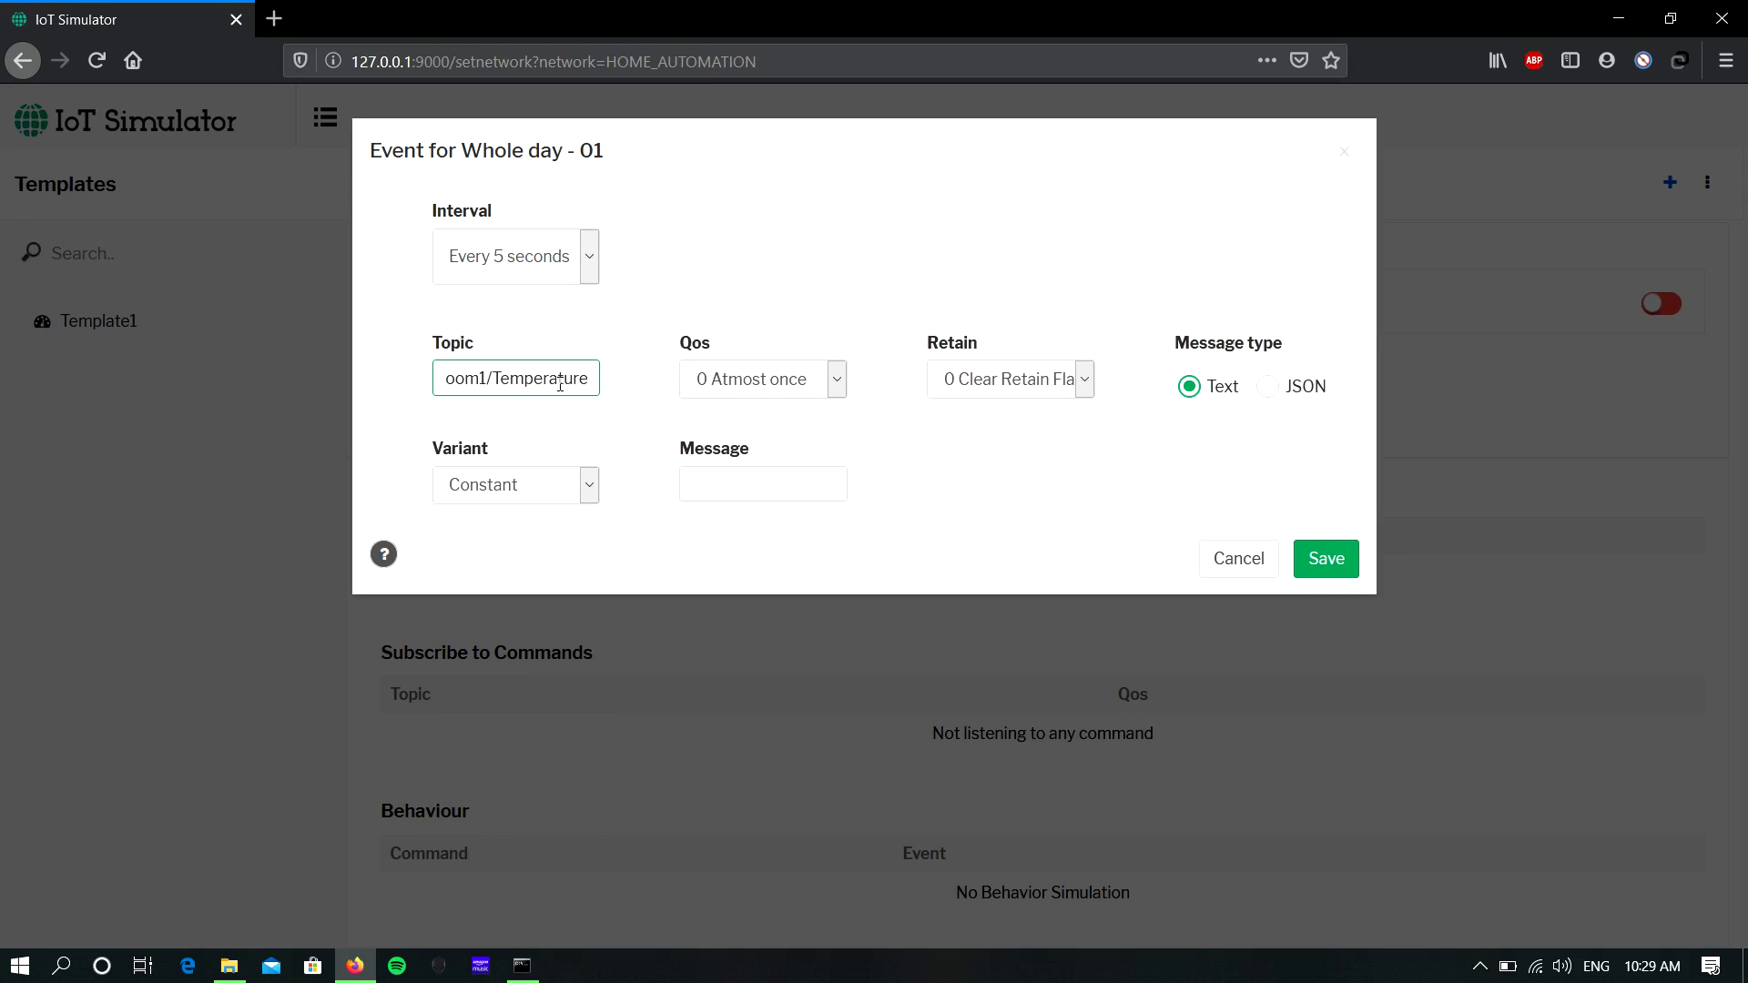
click(774, 380)
click(1051, 525)
click(1044, 387)
click(1202, 415)
click(1203, 415)
- Set the event's variant to Range from 0 to 100 and save it
click(519, 486)
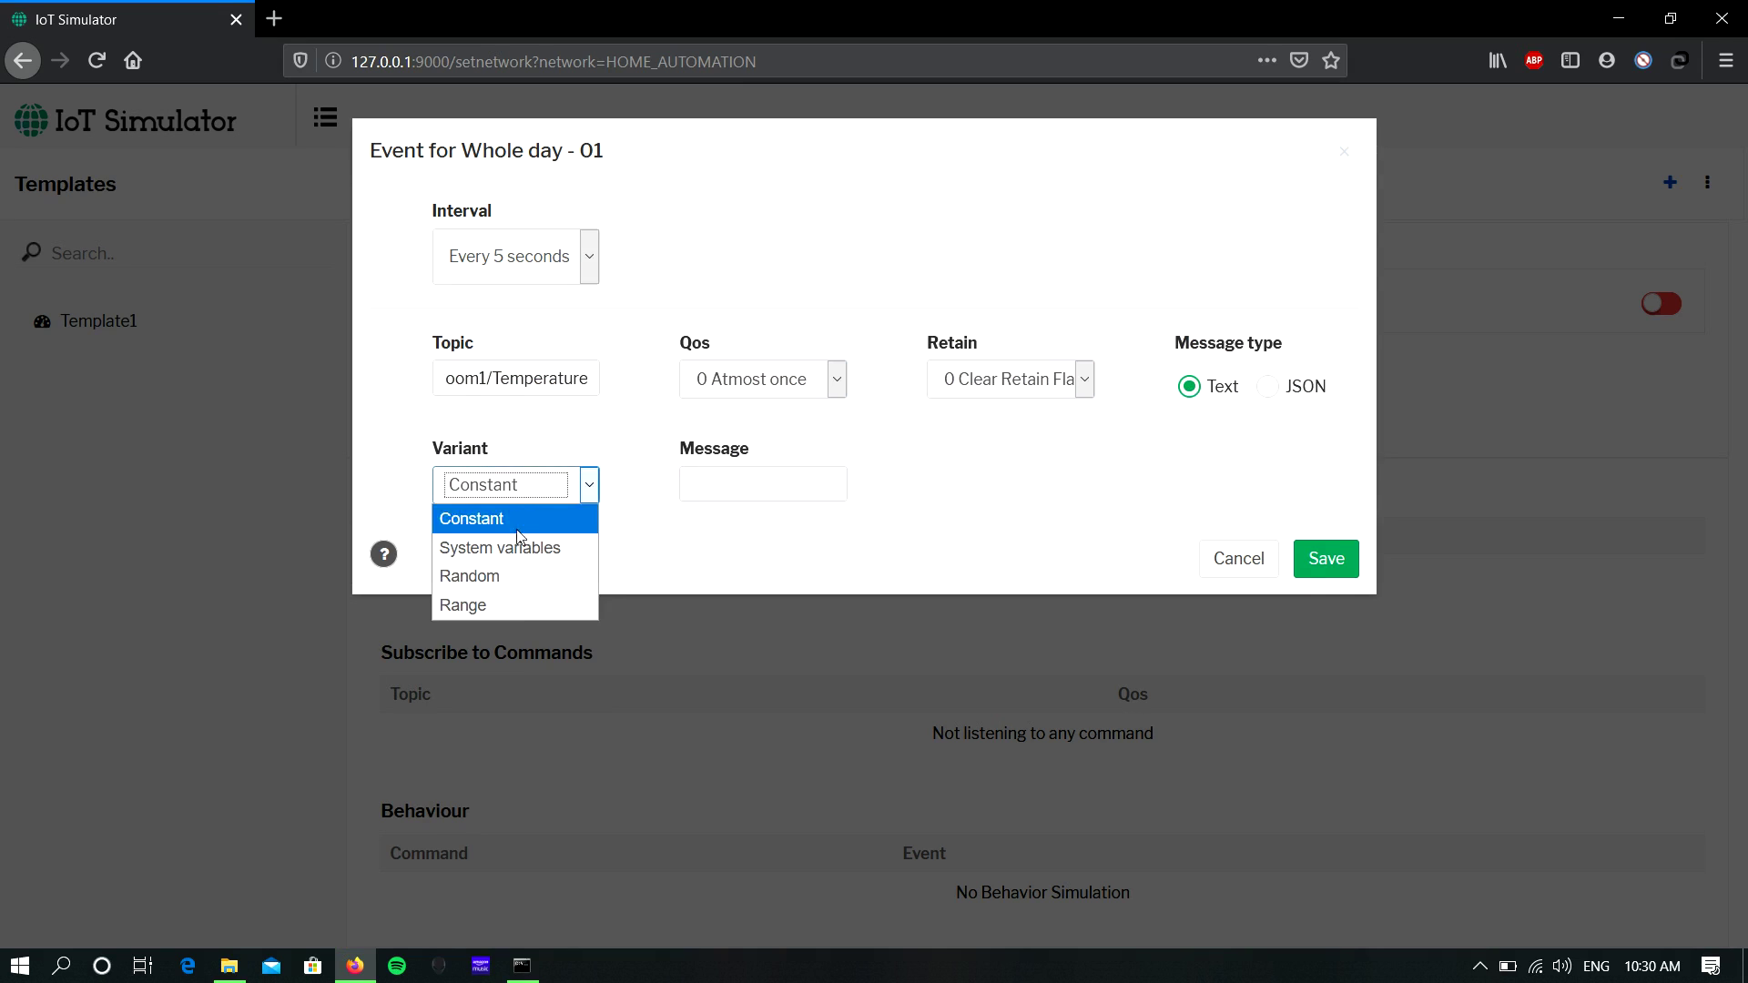
click(515, 609)
click(702, 481)
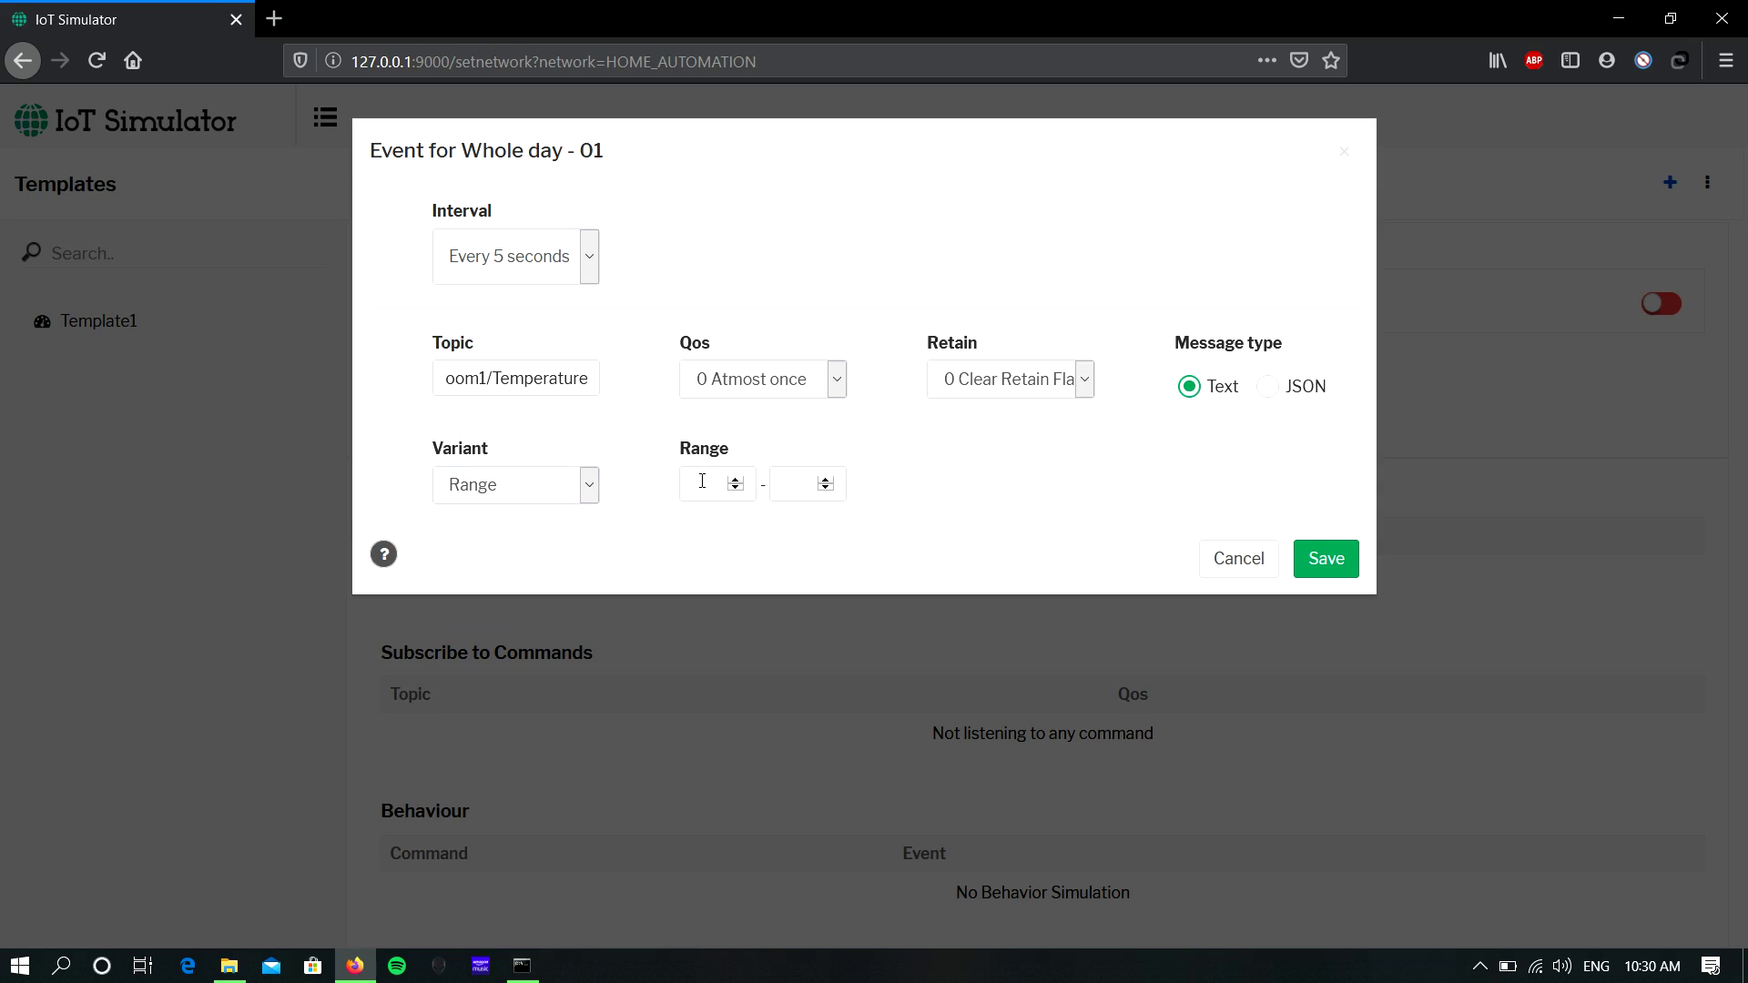
text(0)
click(797, 484)
text(100)
click(1312, 579)
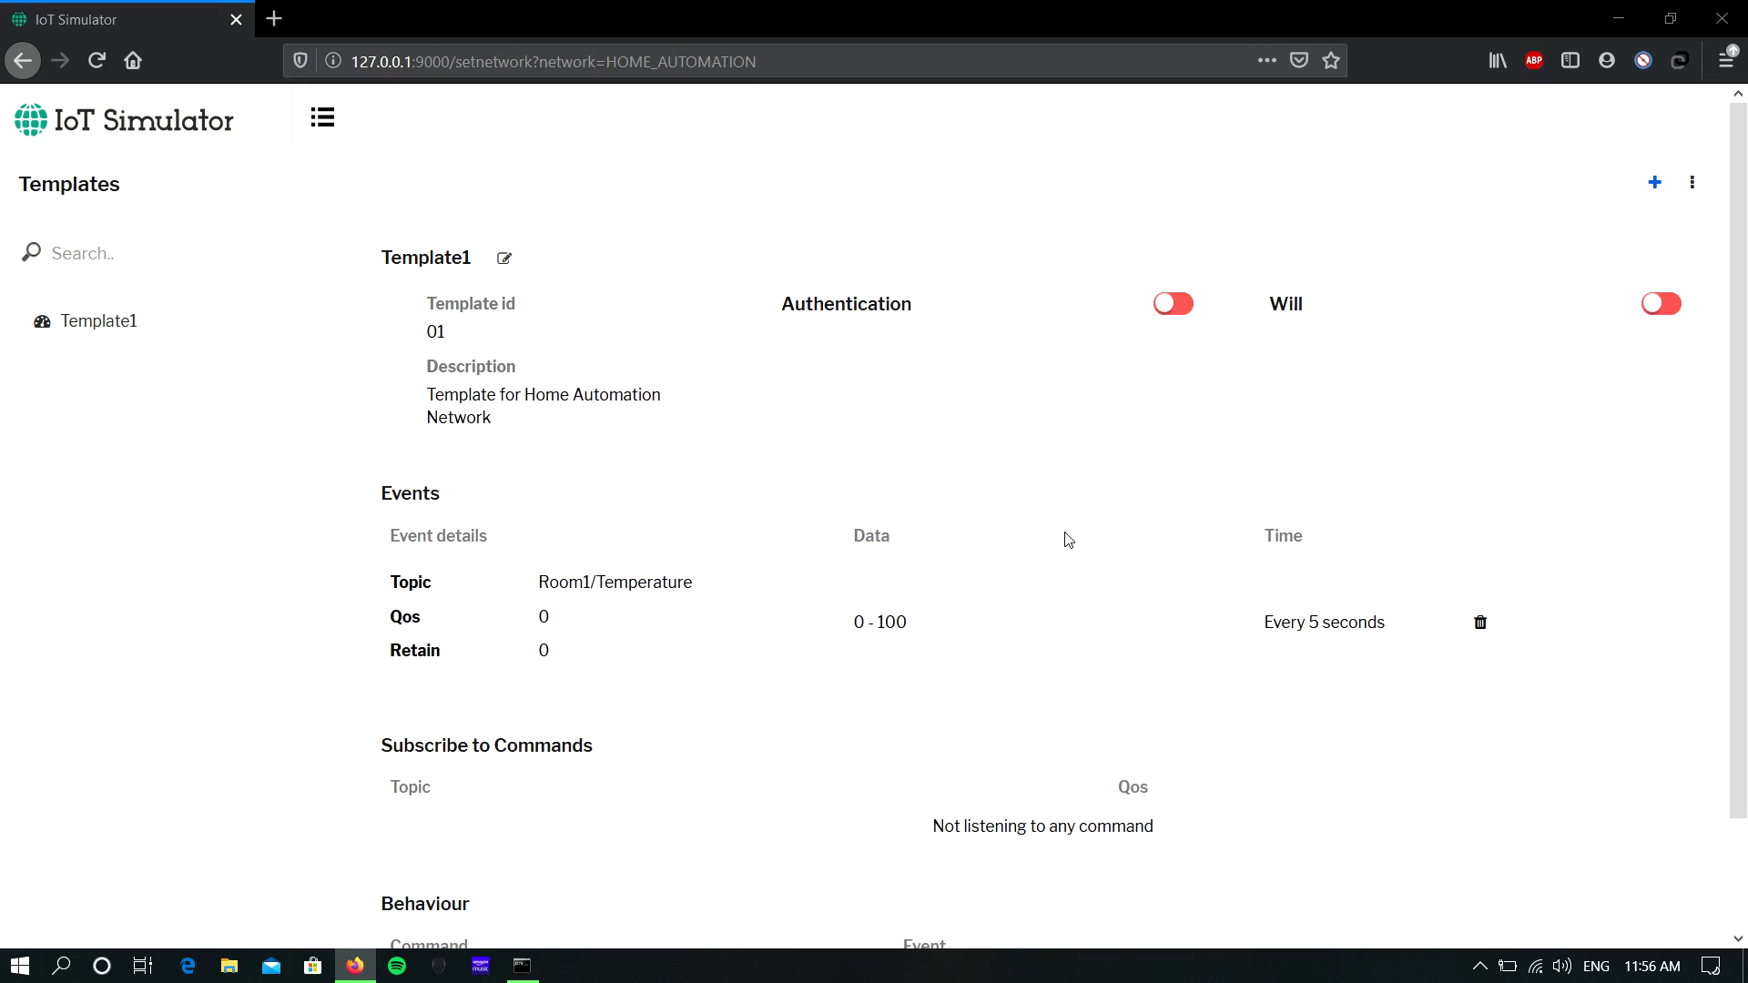
- Add a command subscription on topic Room1/Temperature with QoS 0 Atmost once
click(1649, 193)
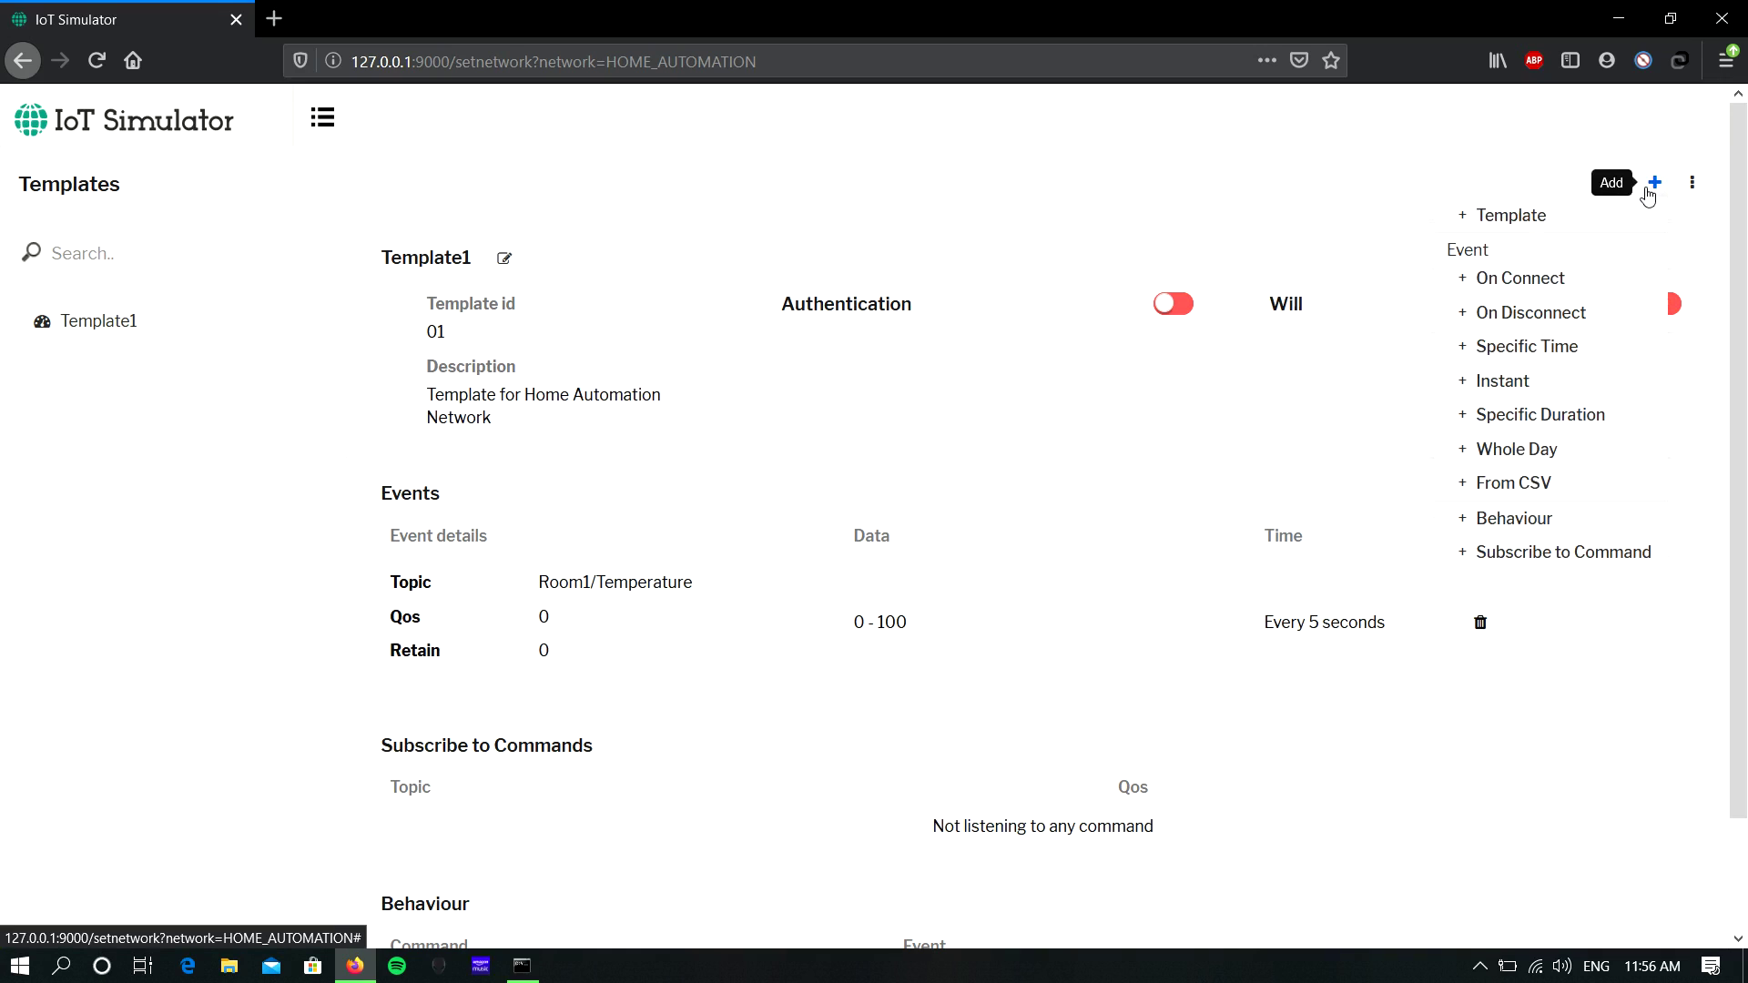
click(1617, 553)
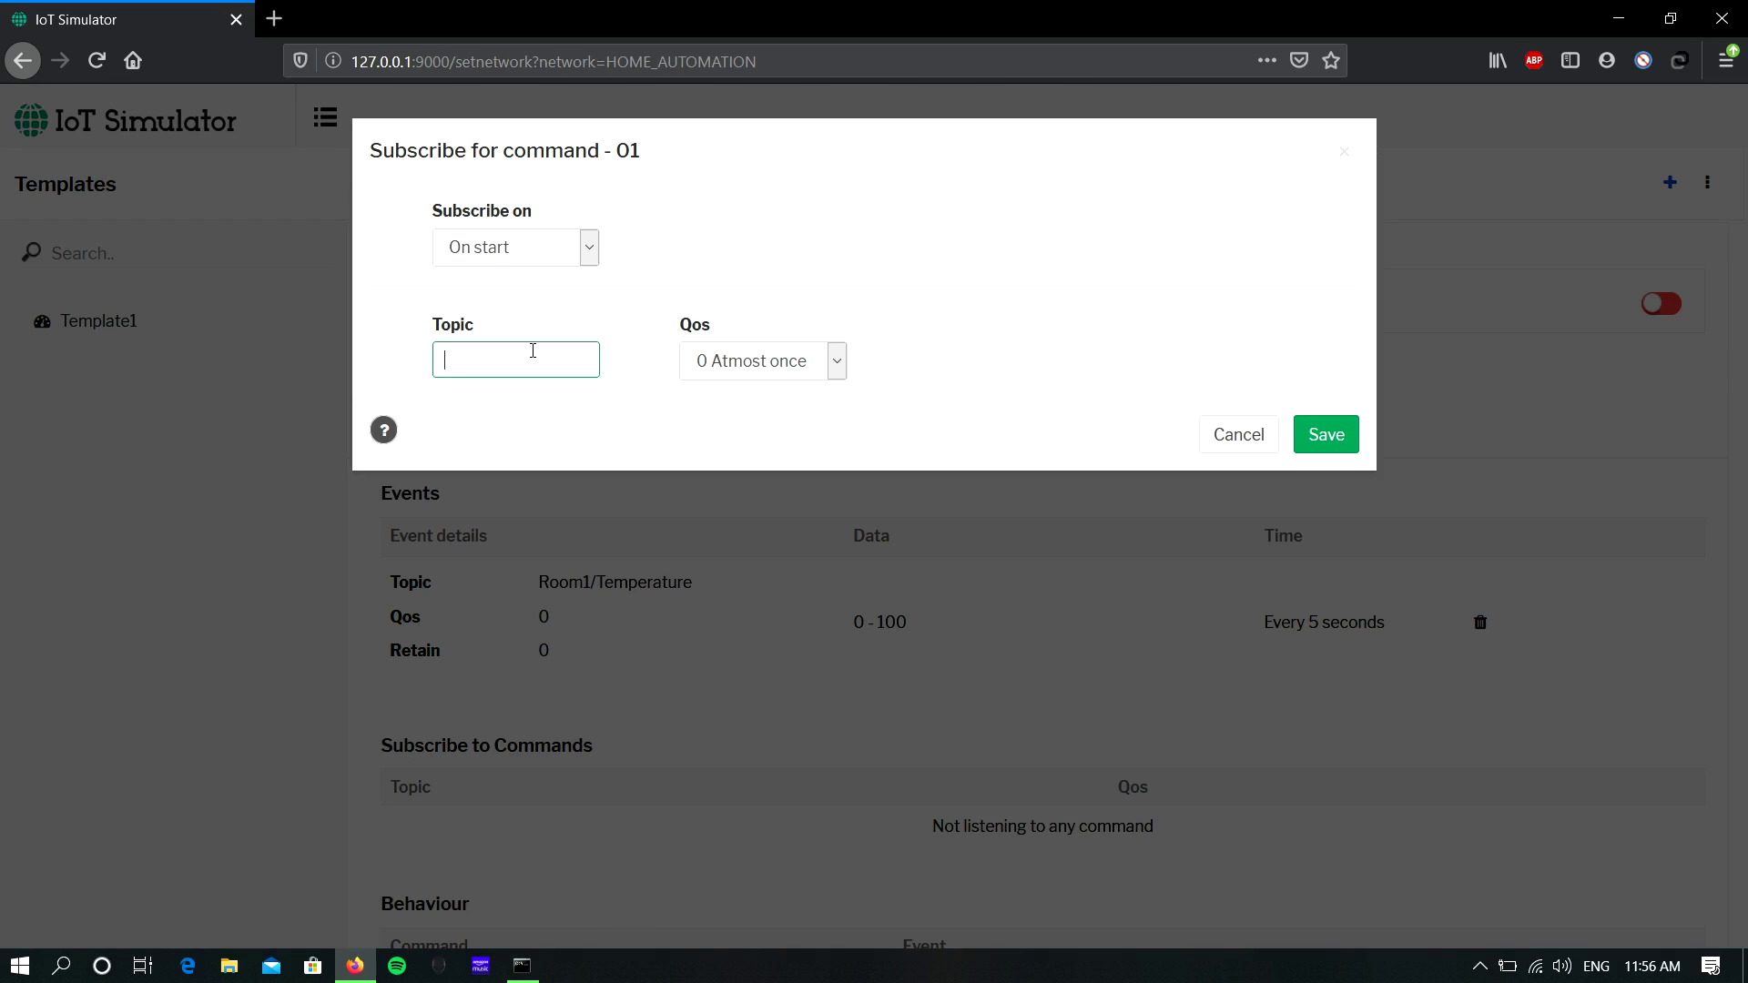
key(ctrl+v)
click(719, 361)
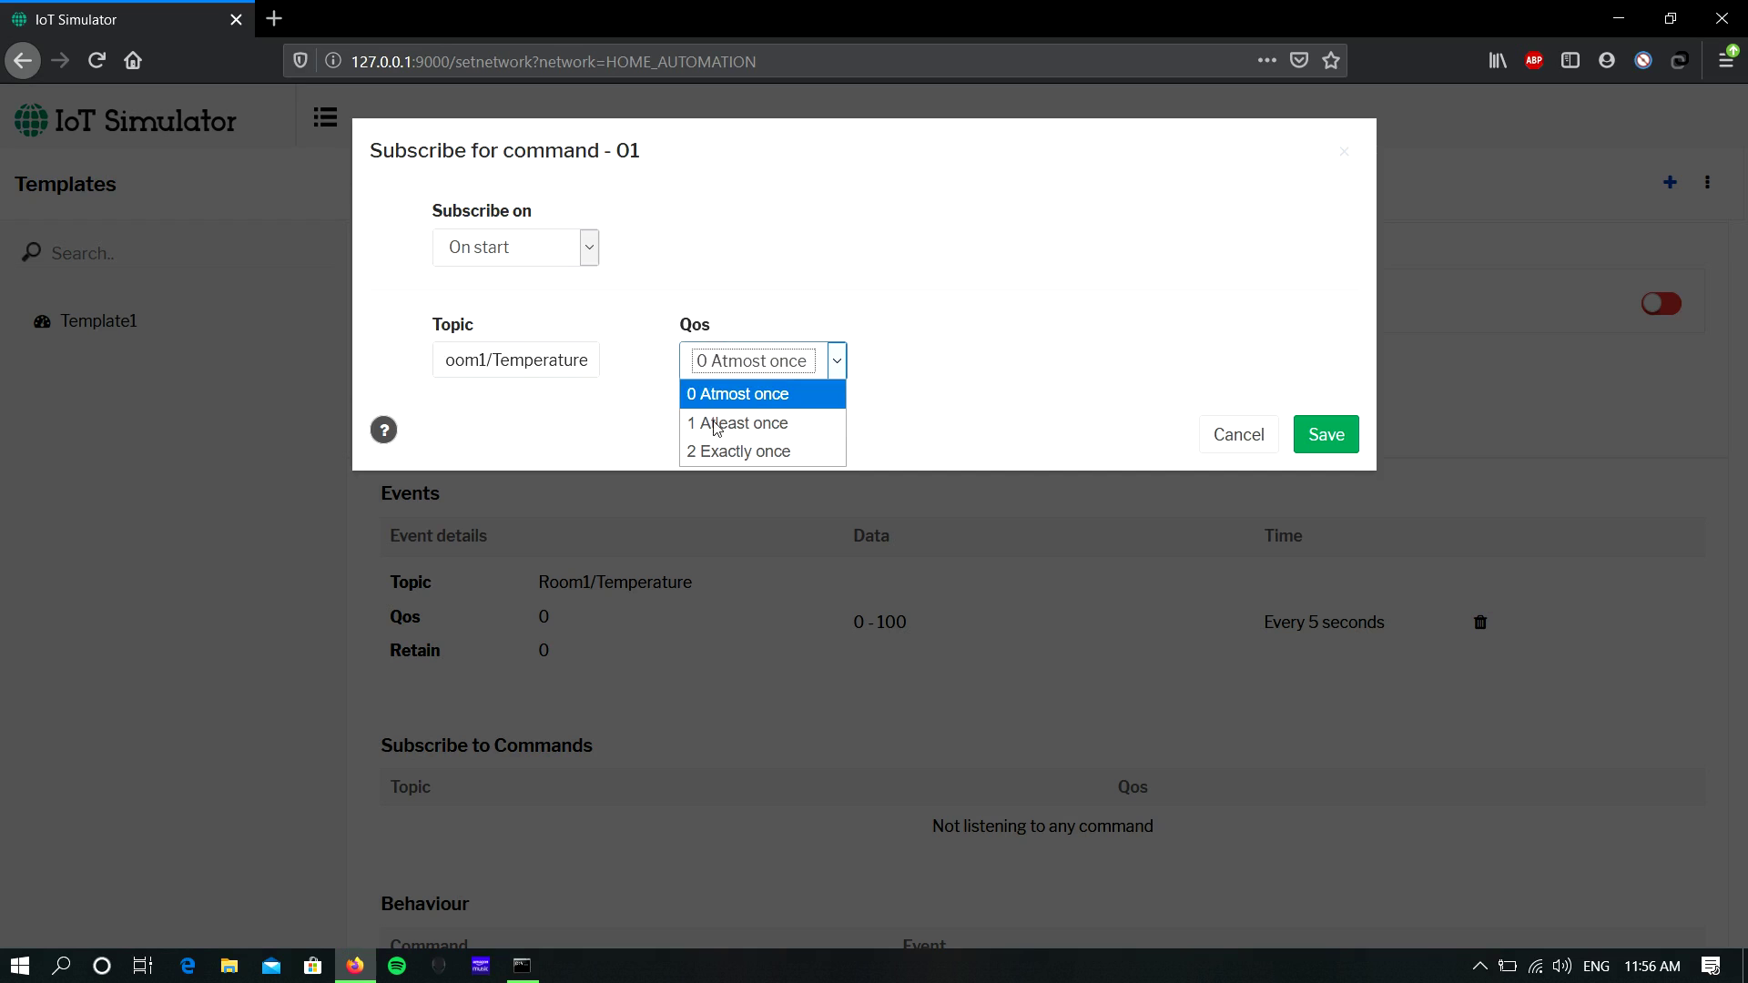
click(996, 271)
click(1322, 435)
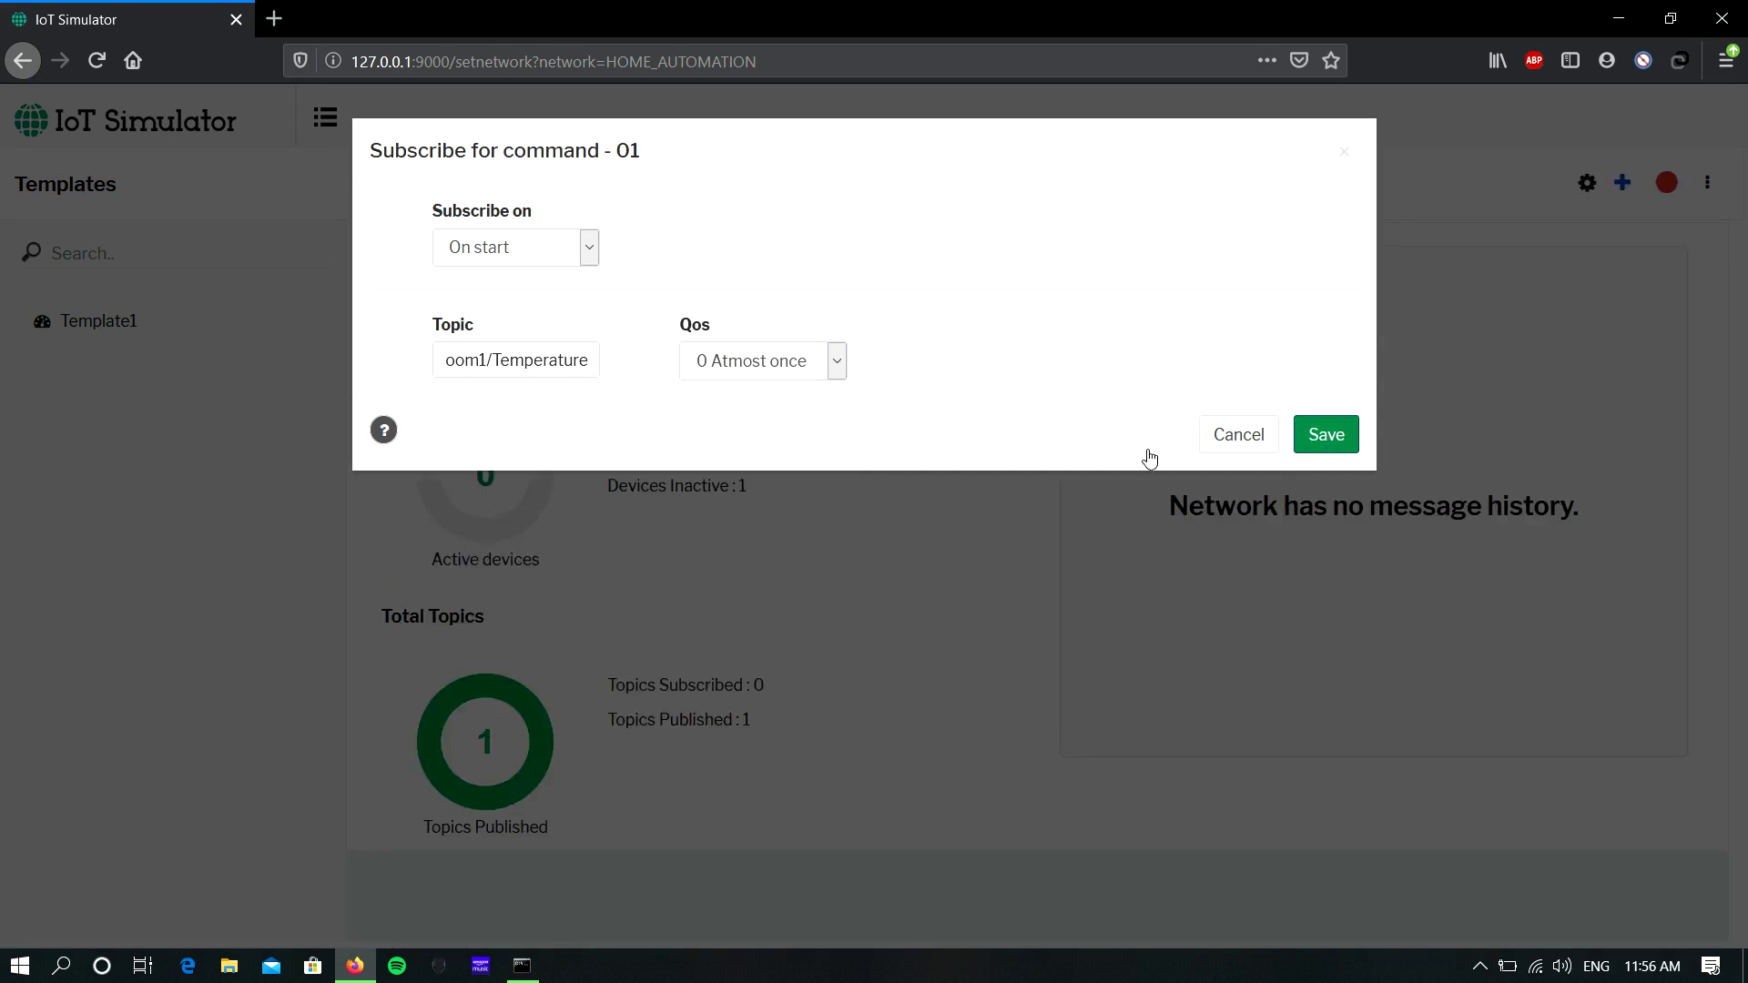
scroll(909, 471, down, 2)
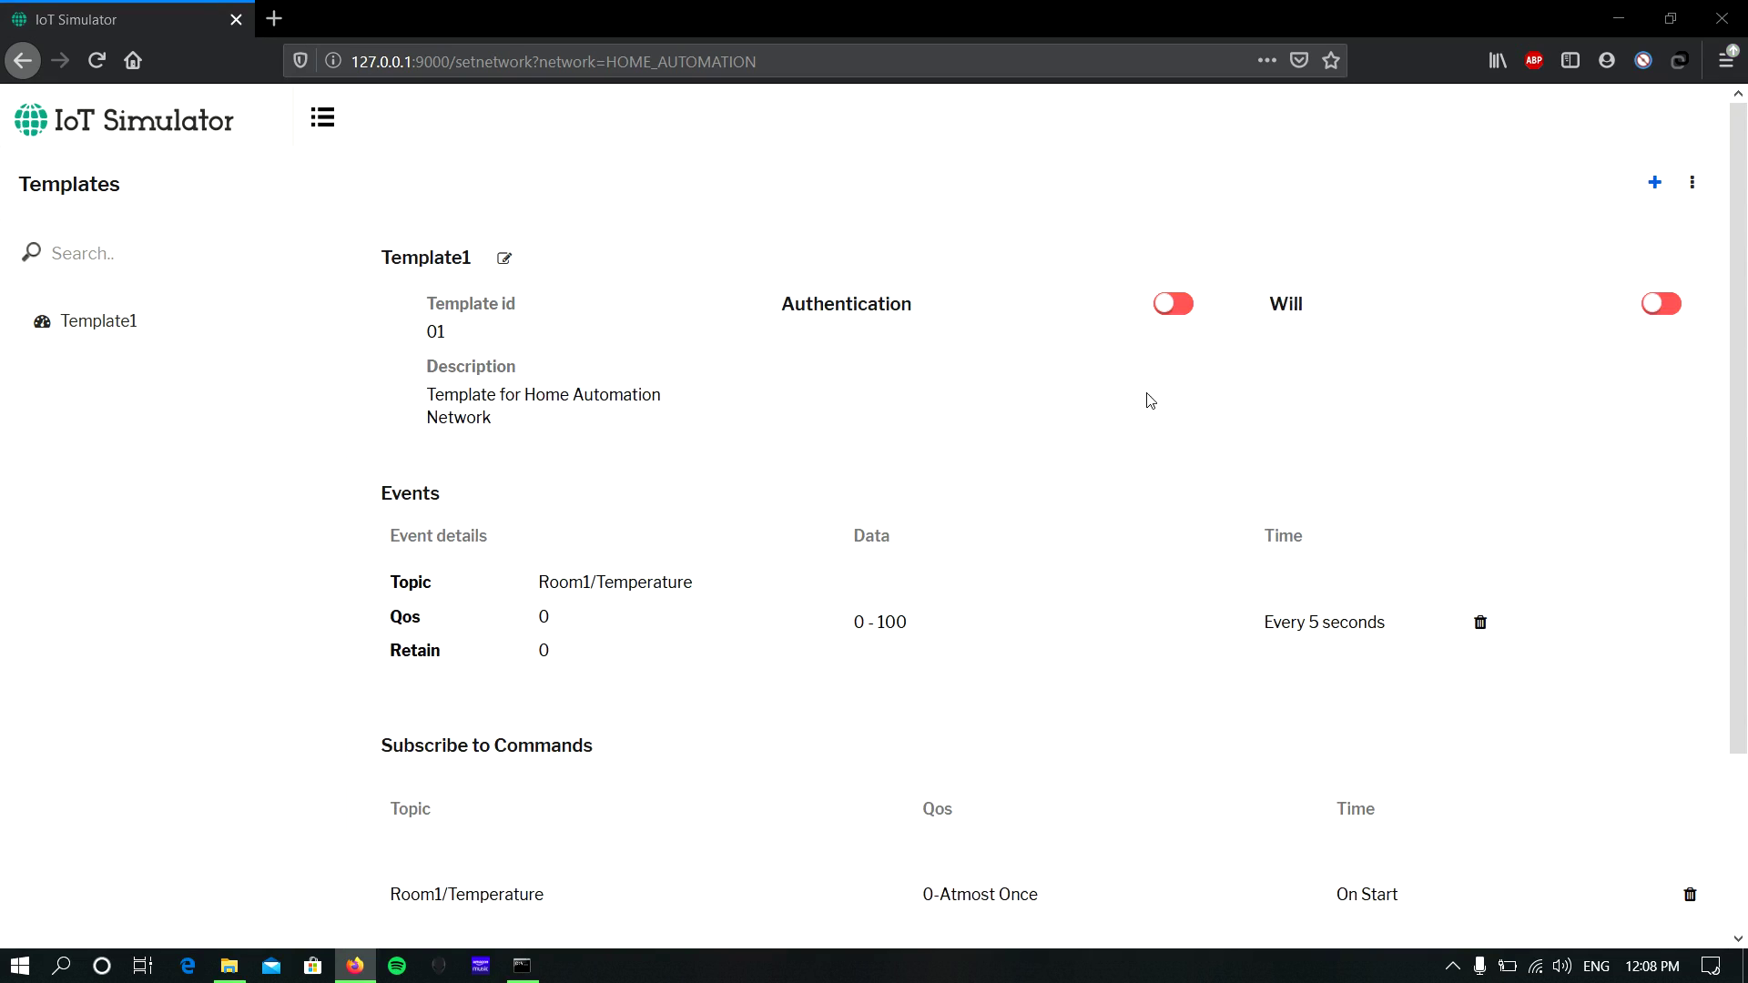
click(1175, 314)
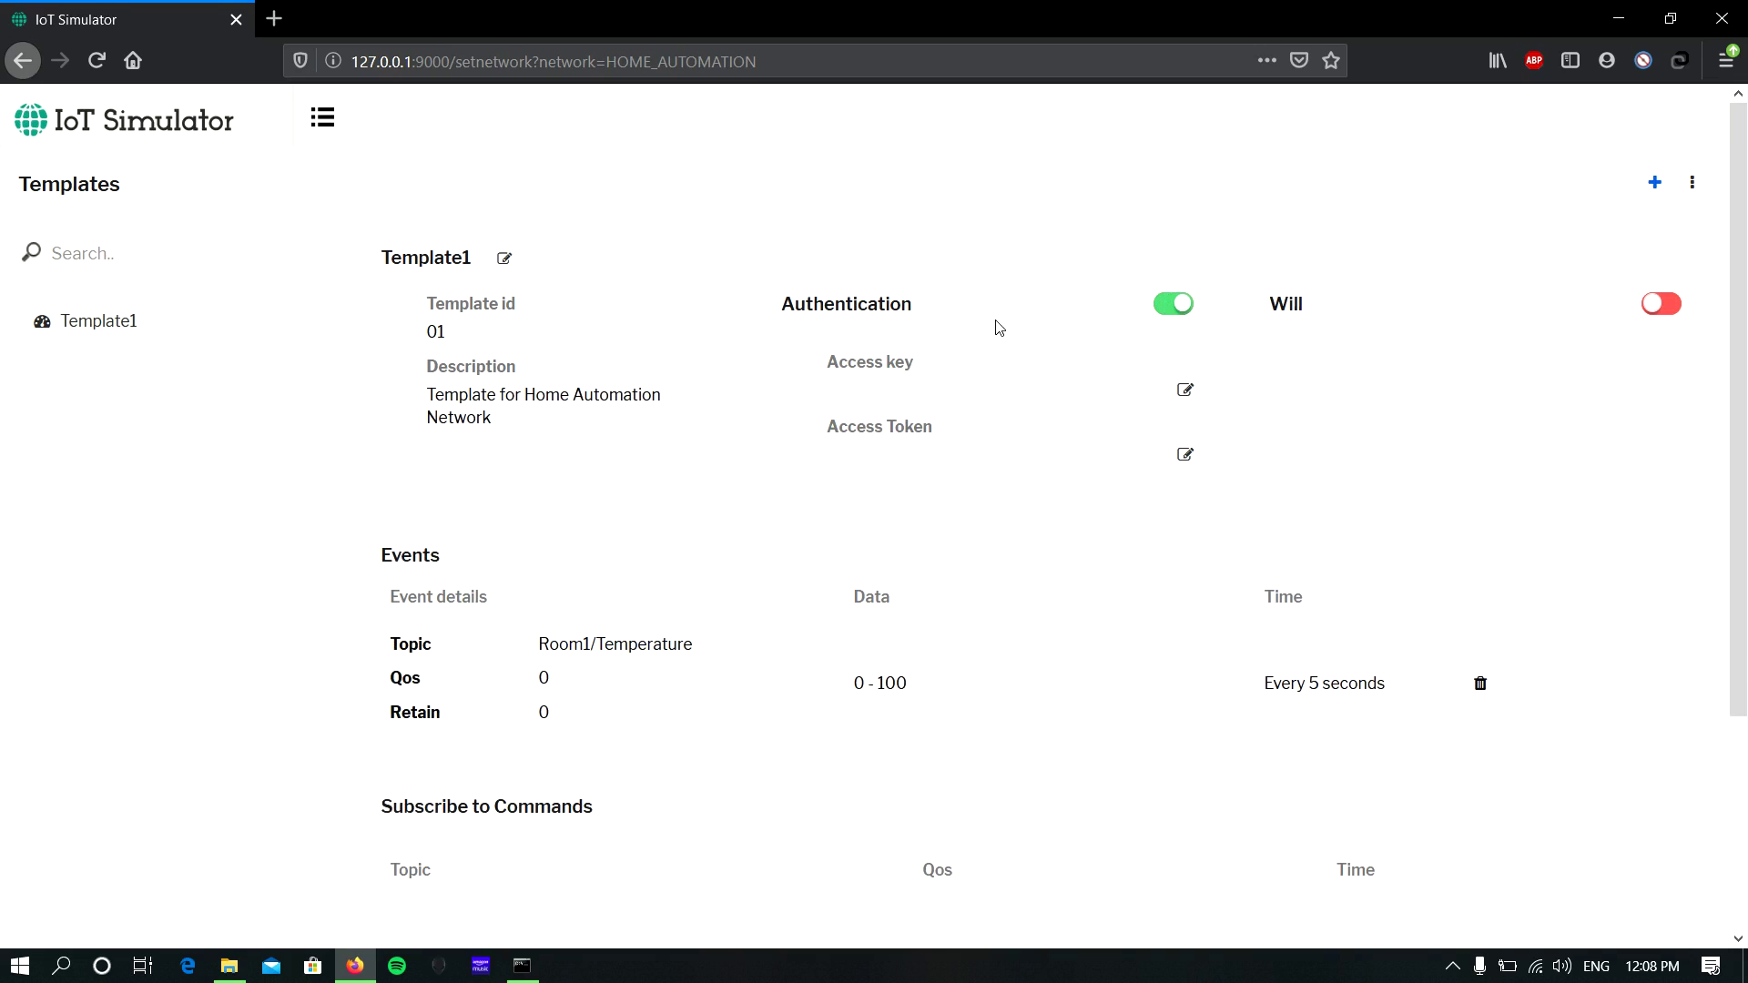
click(1174, 313)
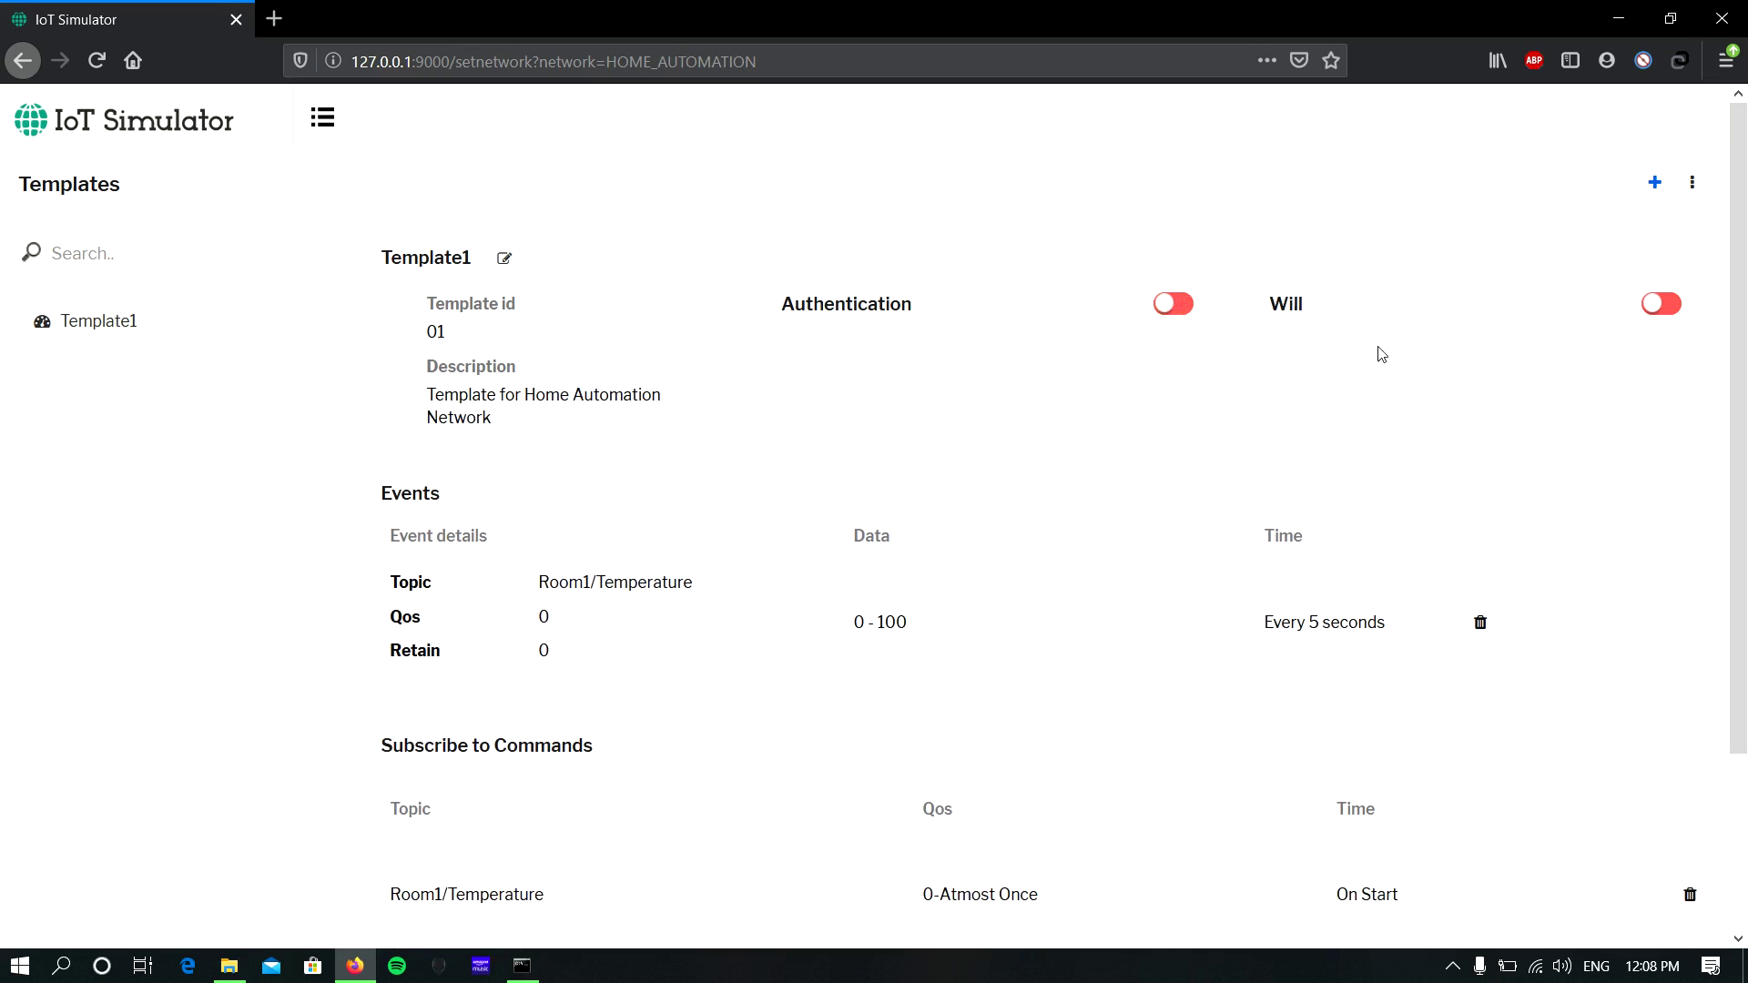
click(1666, 314)
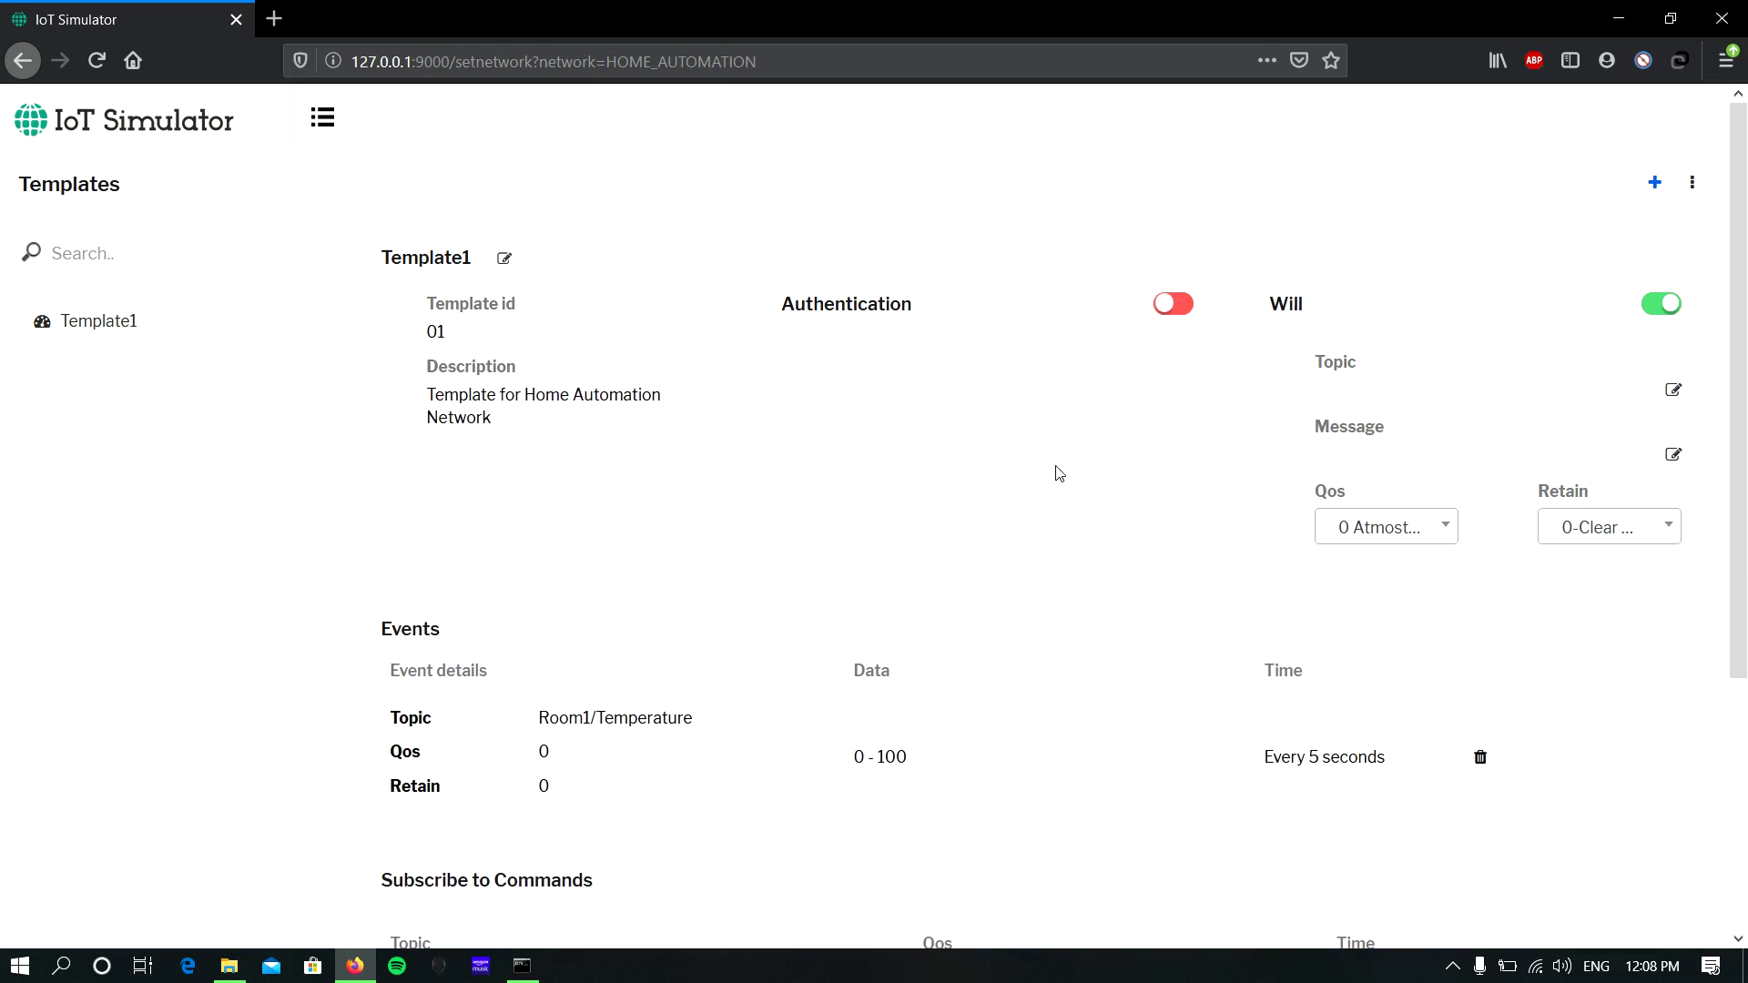
click(1661, 305)
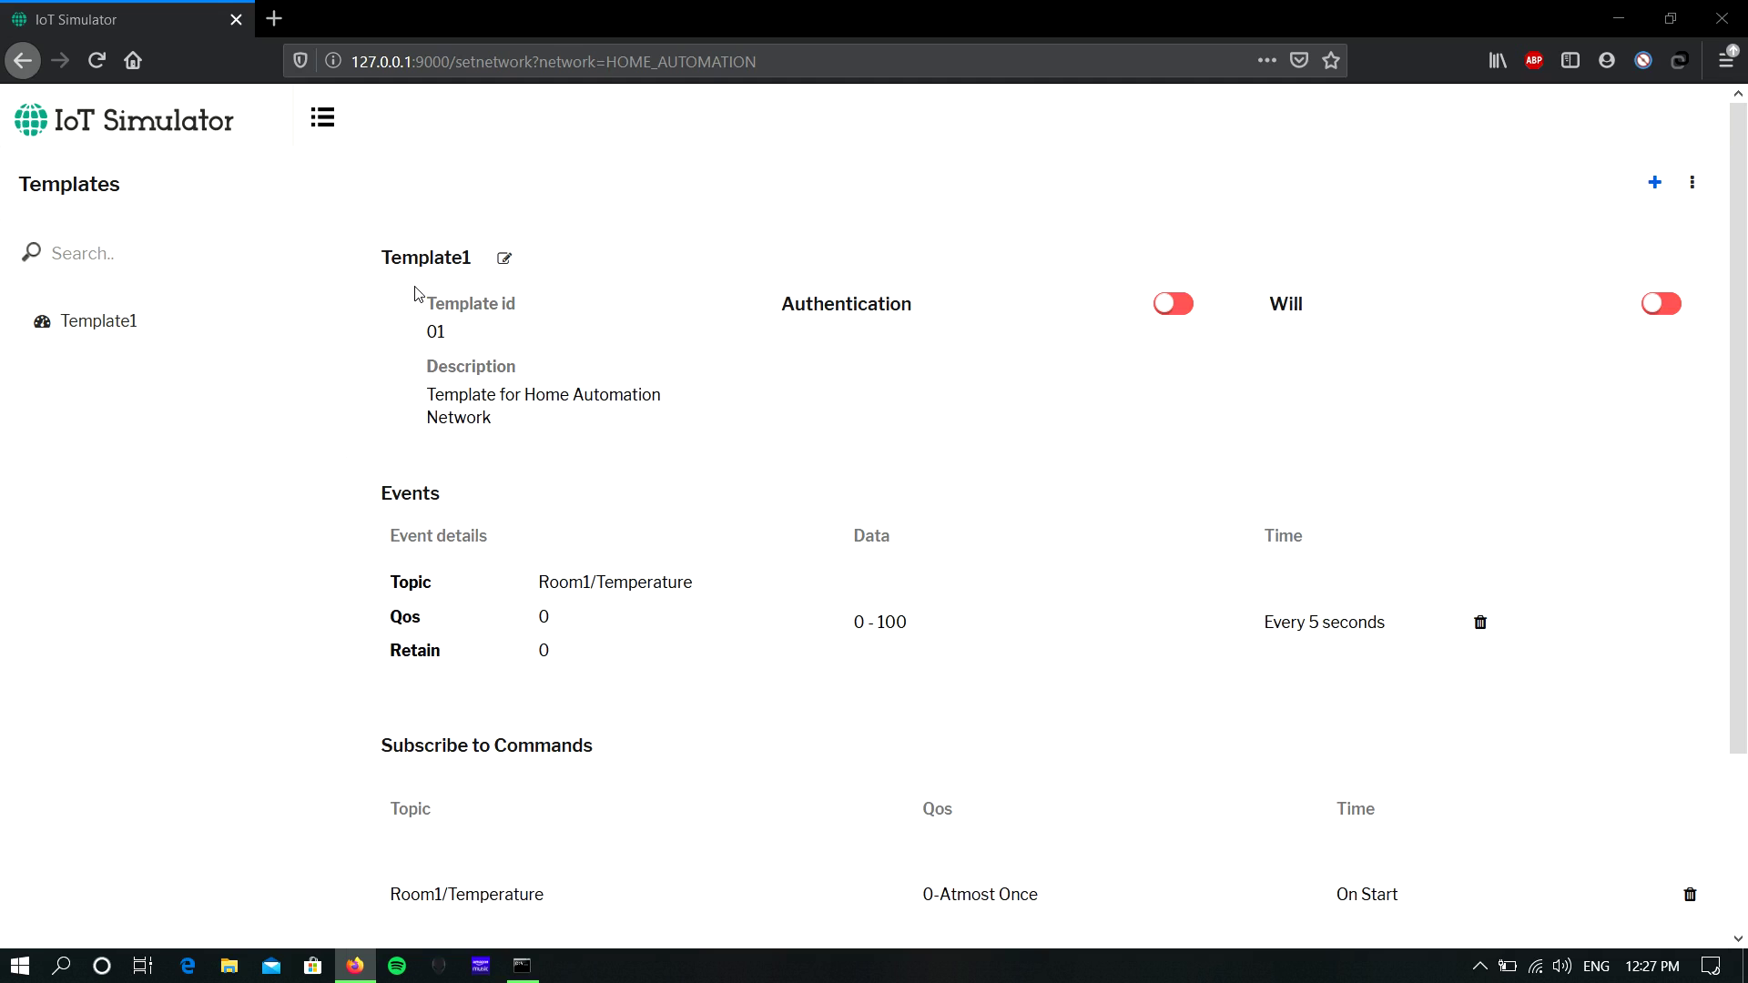
- Open the HOME_AUTOMATION network through Existing Network in the menu
click(323, 117)
click(373, 201)
click(507, 244)
click(522, 314)
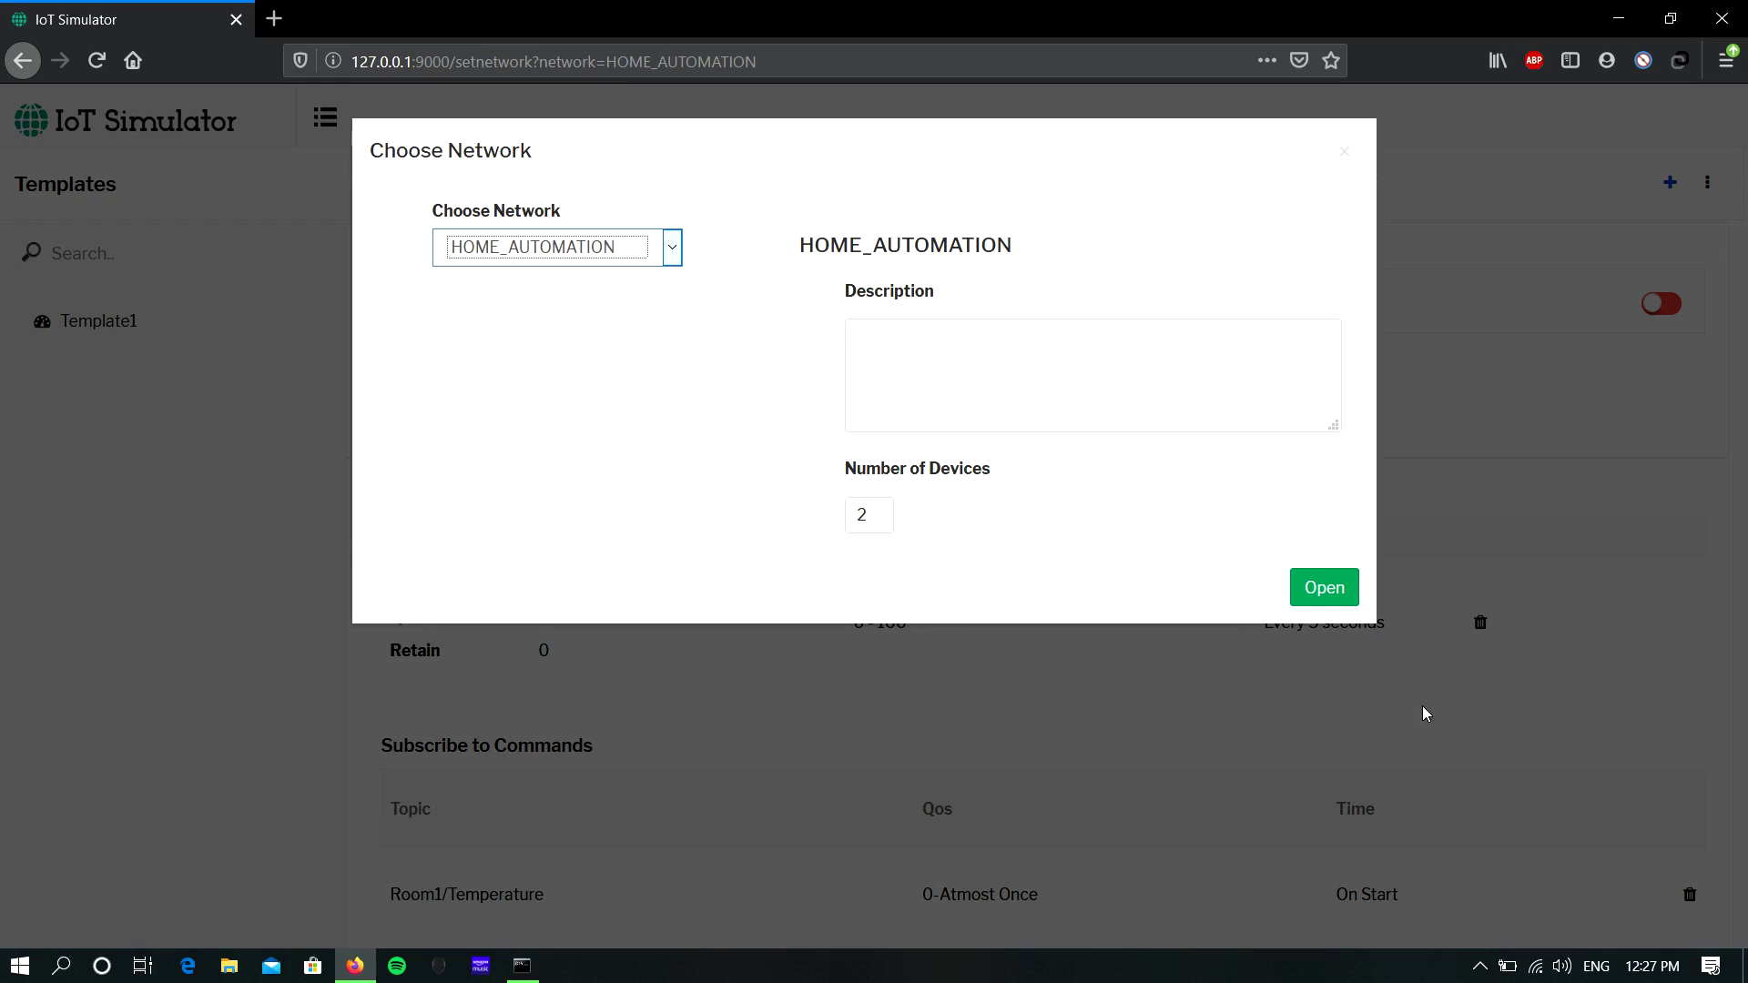
click(1324, 601)
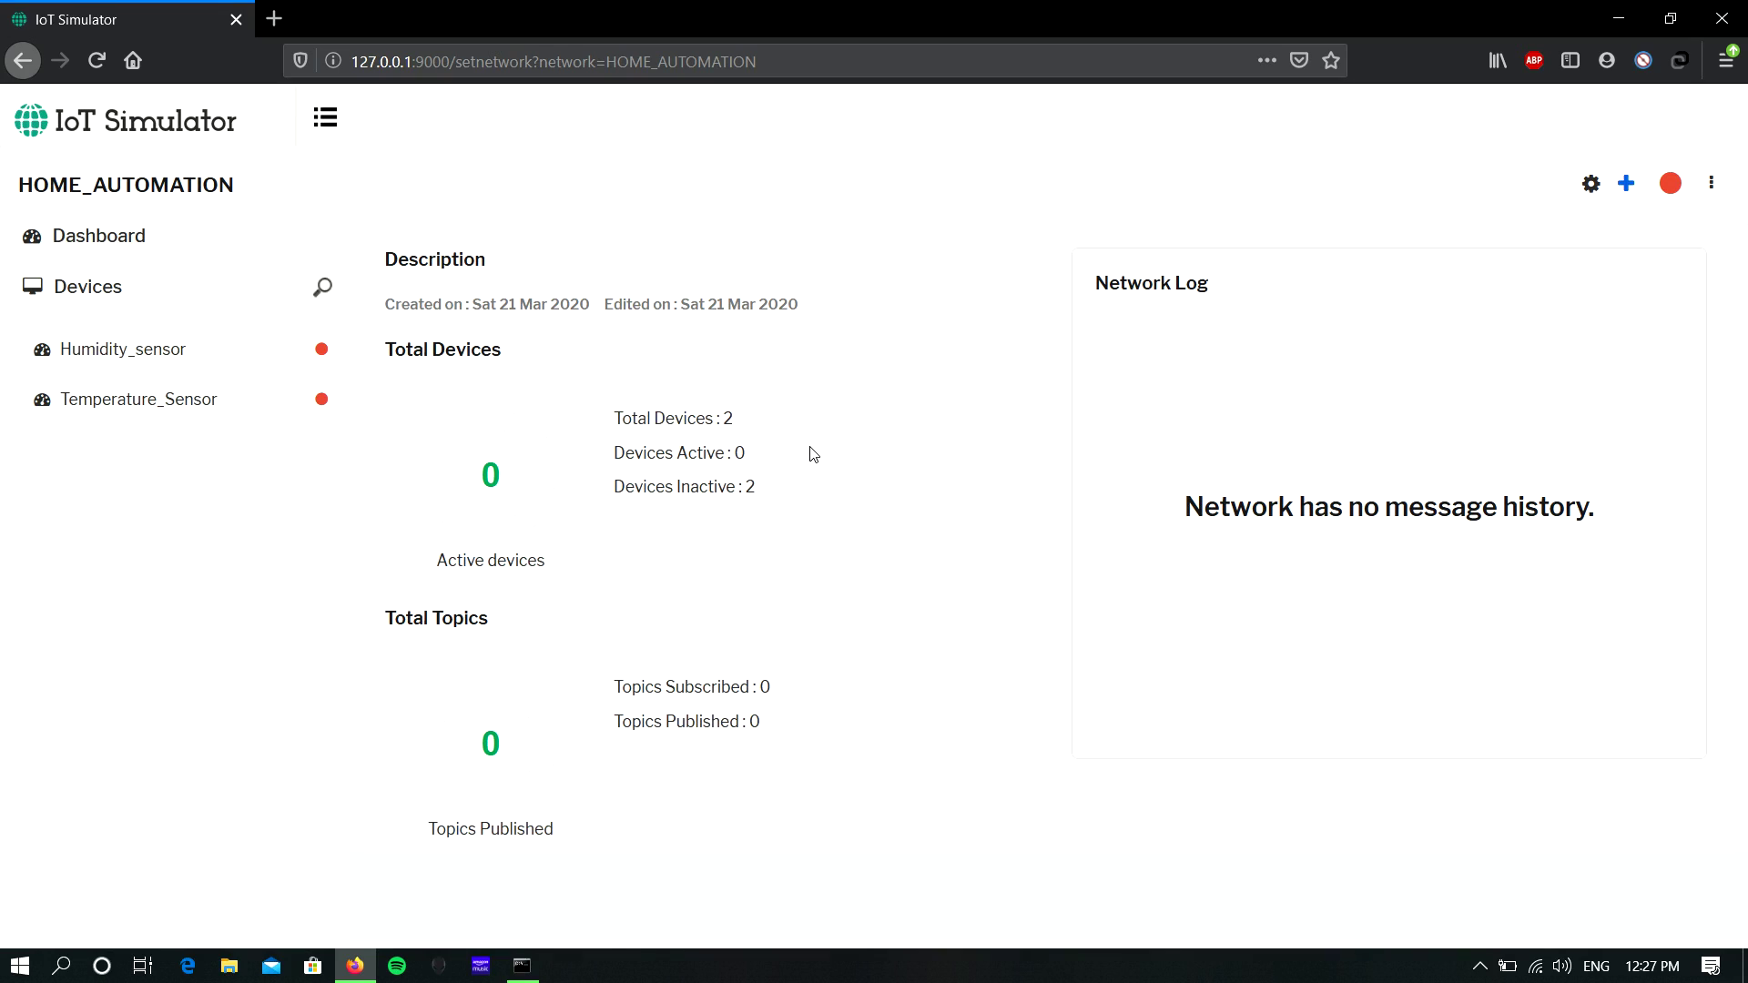
- Create five devices from template 01, entering 'Room' as the name prefix
click(1626, 184)
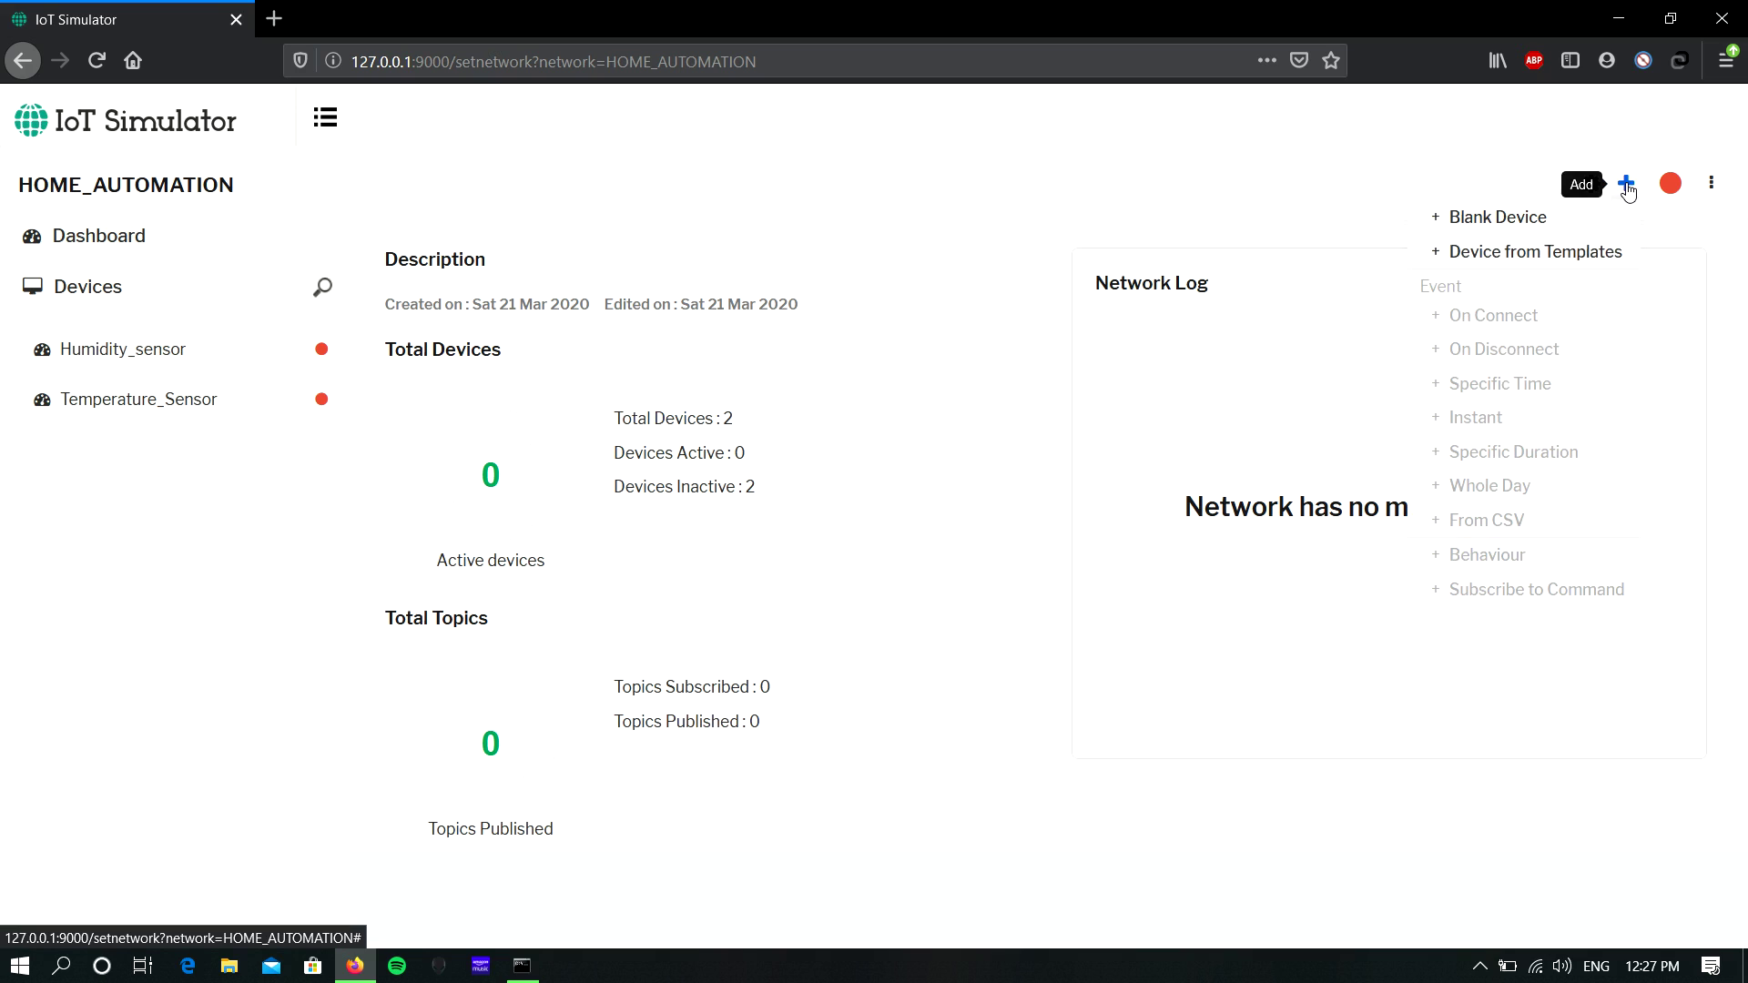
click(1583, 260)
click(839, 261)
click(841, 286)
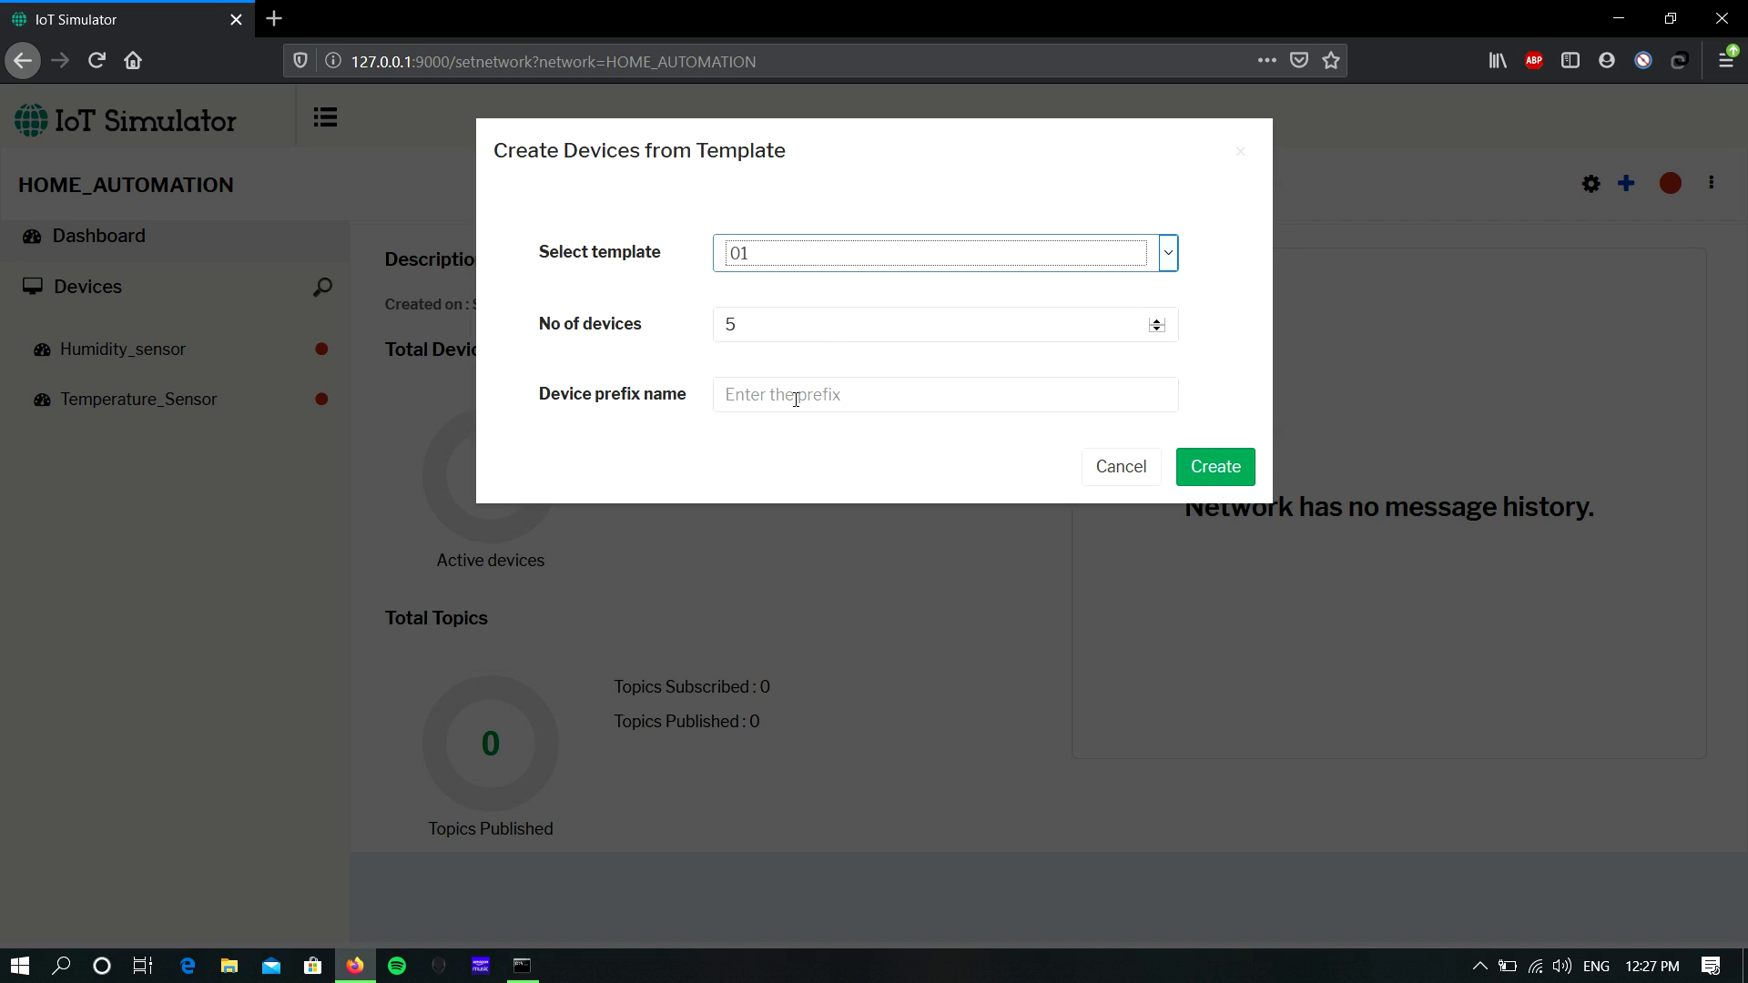
click(797, 401)
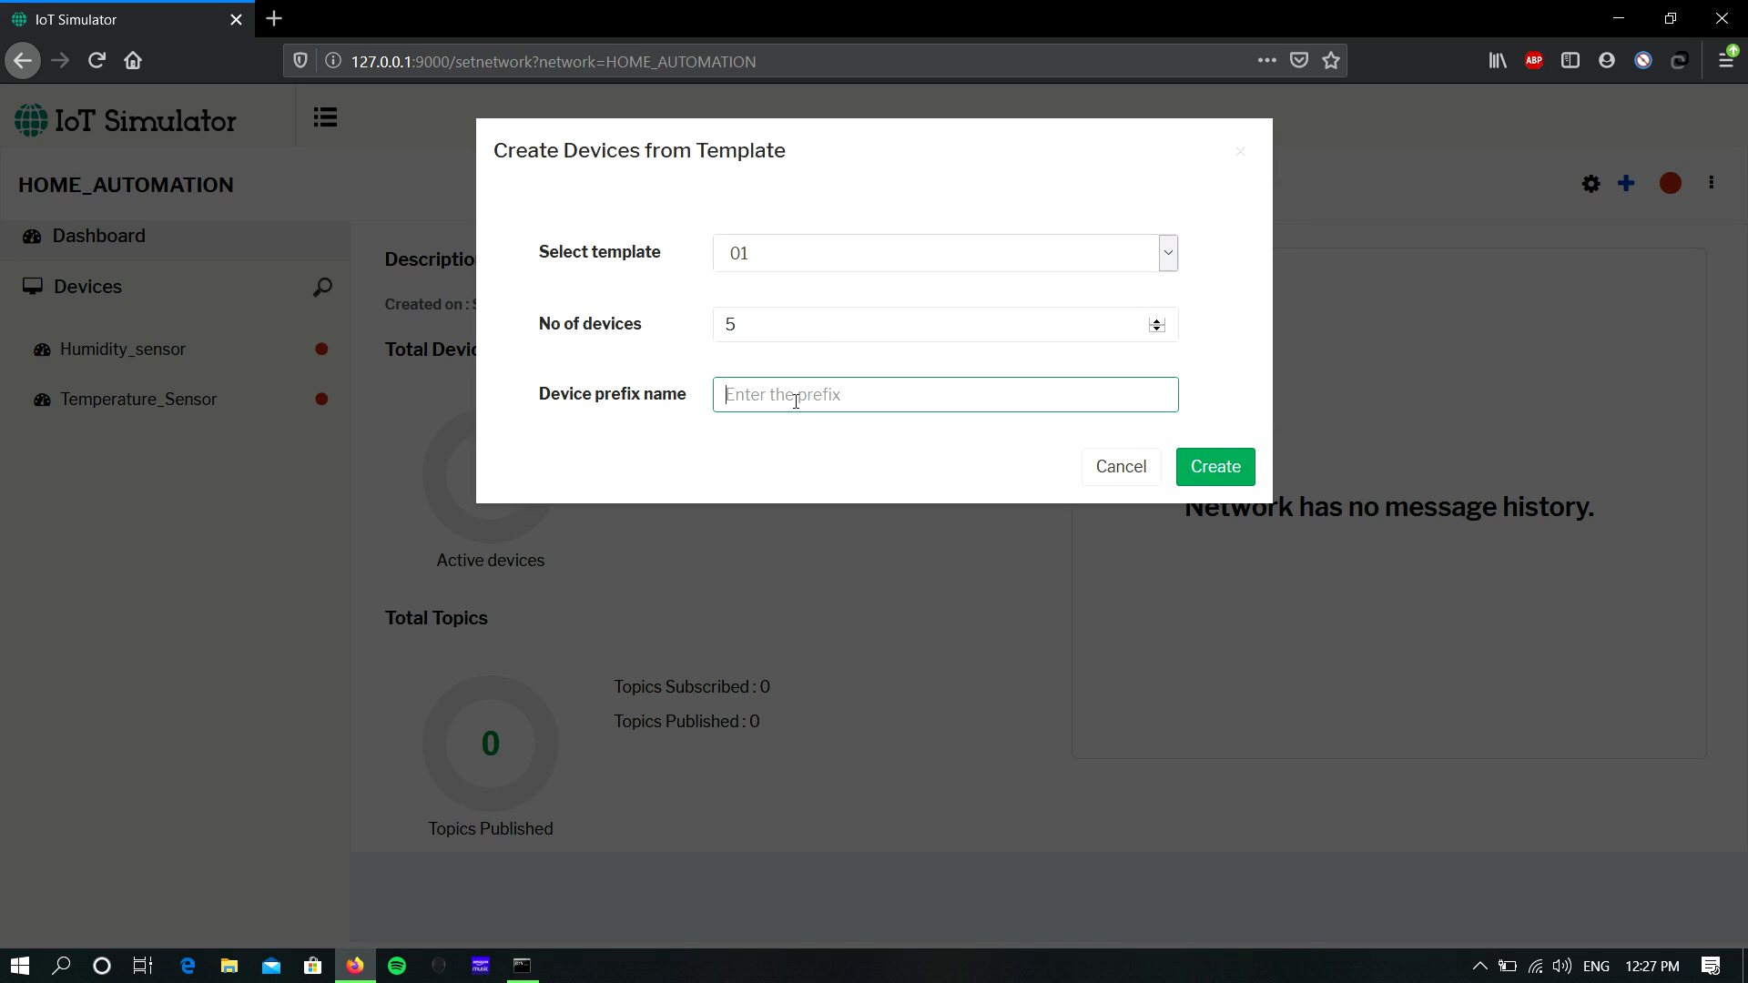
text(Room)
click(1206, 468)
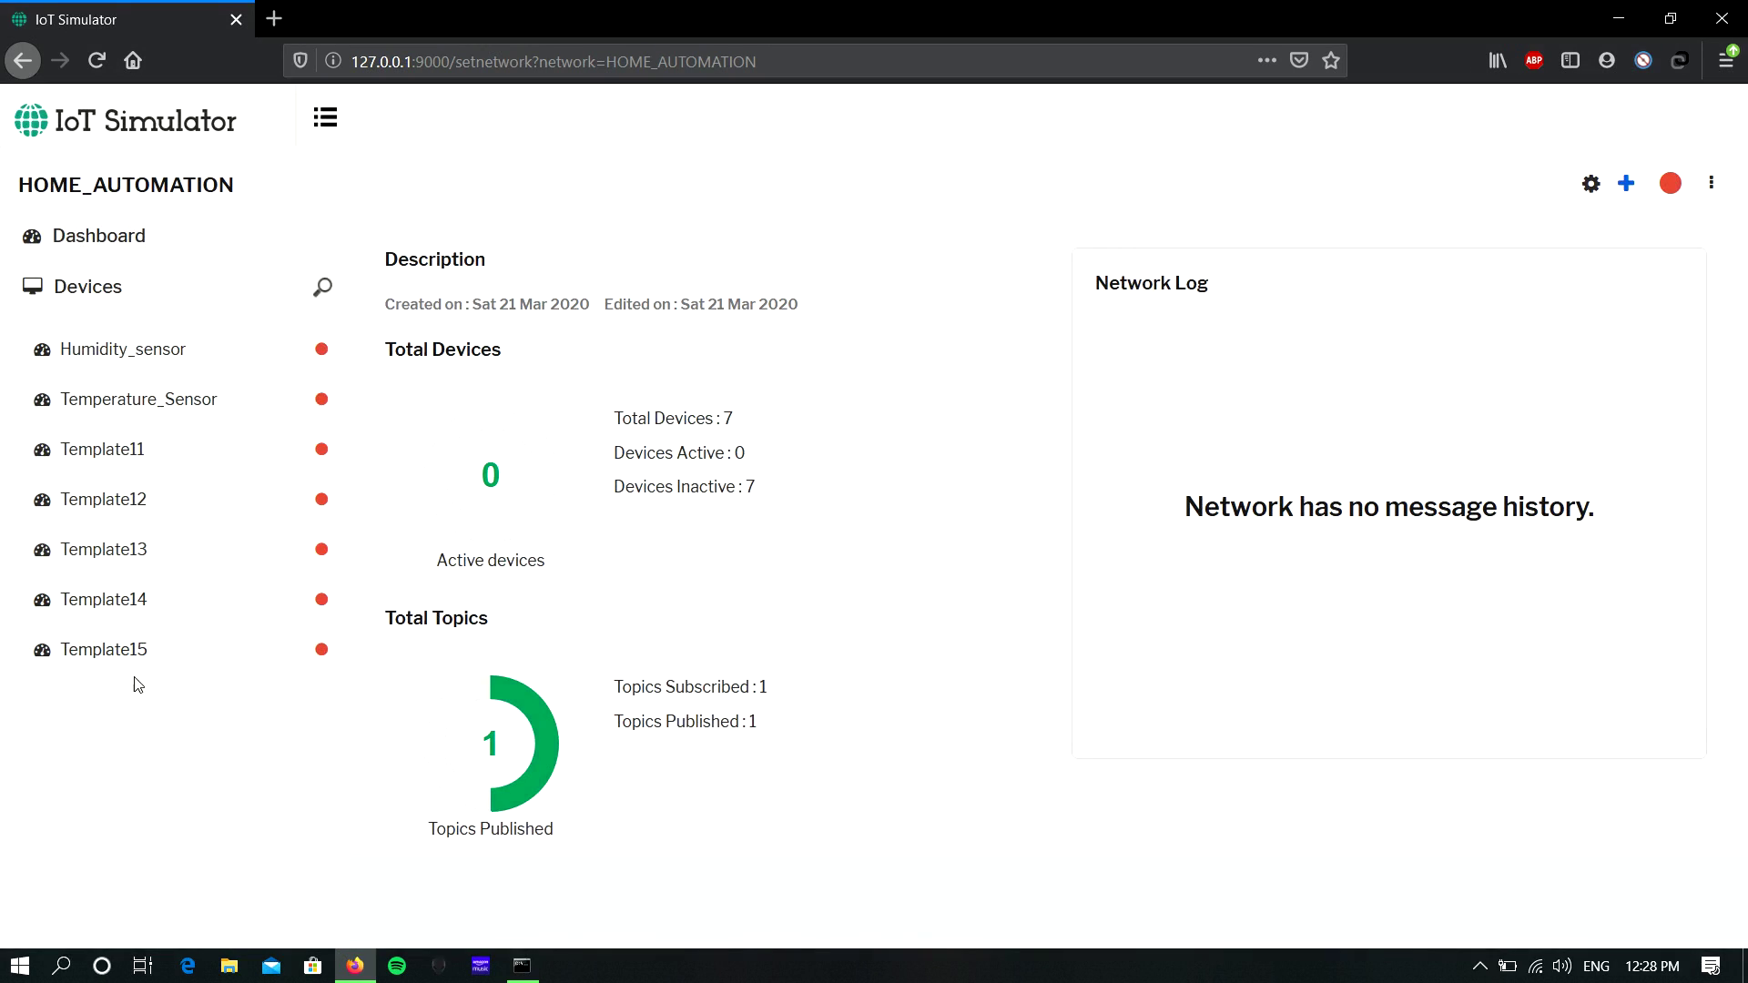